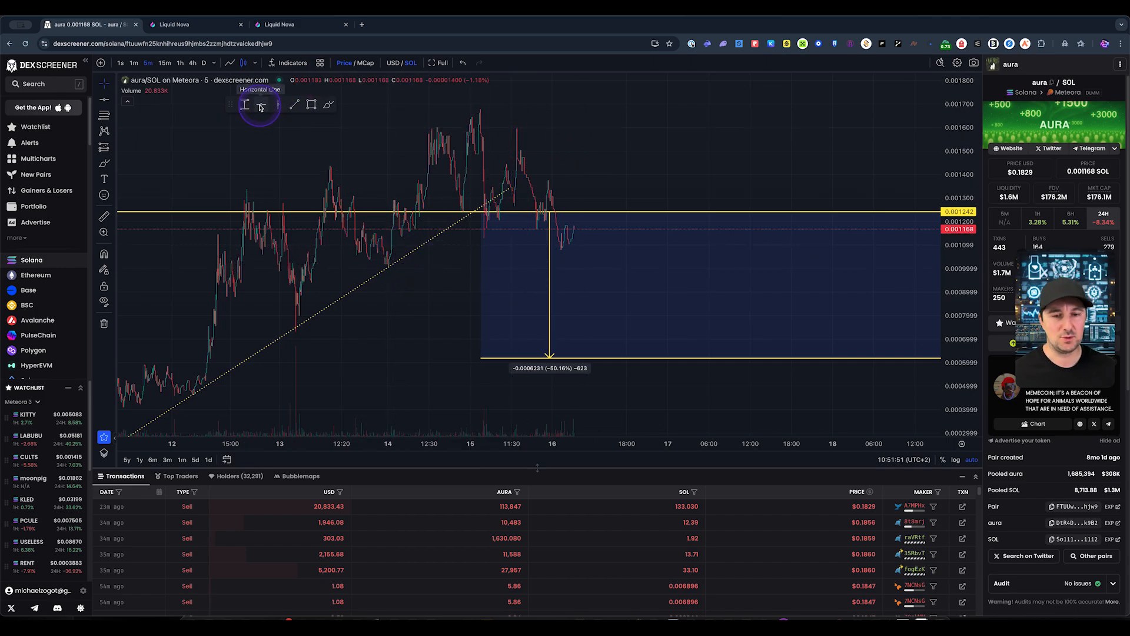
Draw a horizontal line at about 0.00094 SOL across the aura/SOL price chart.
click(261, 105)
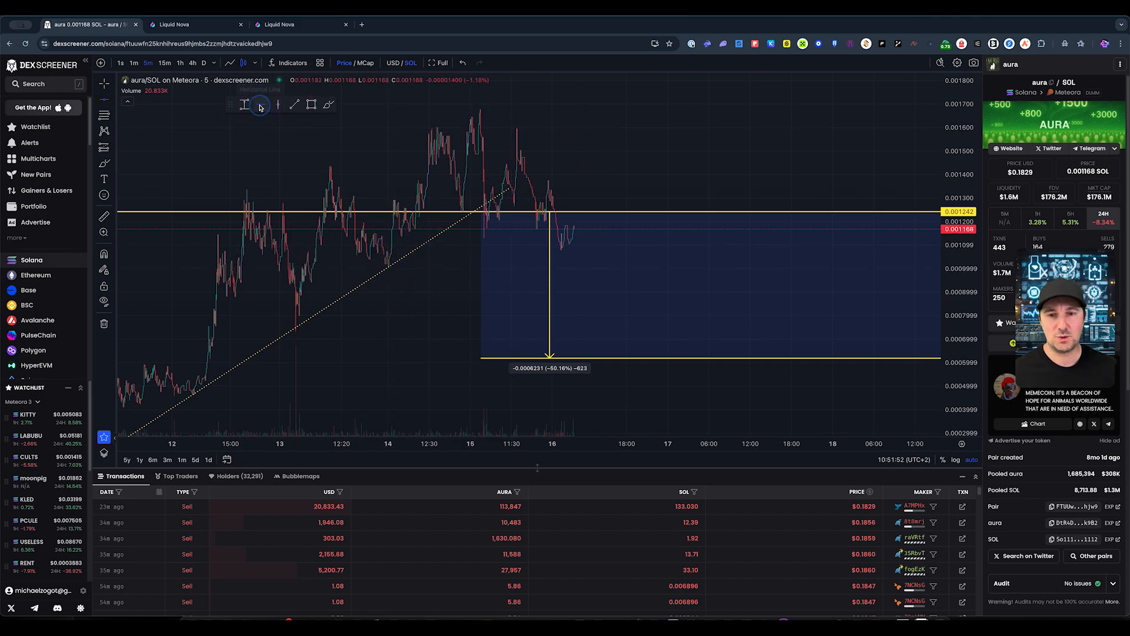
click(356, 283)
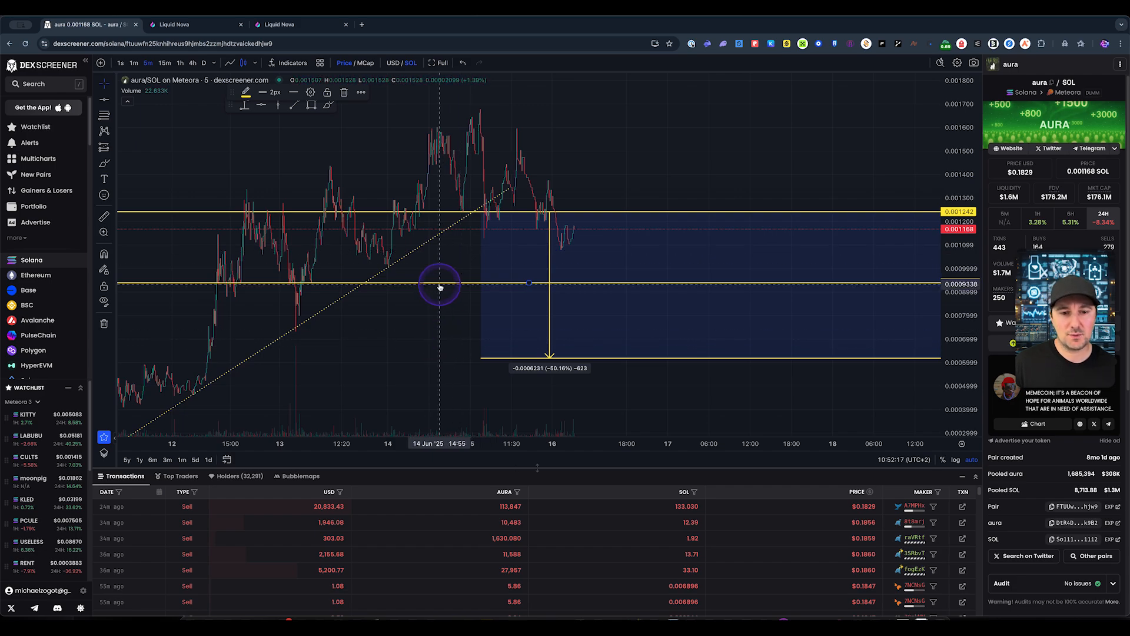
drag(440, 288, 440, 286)
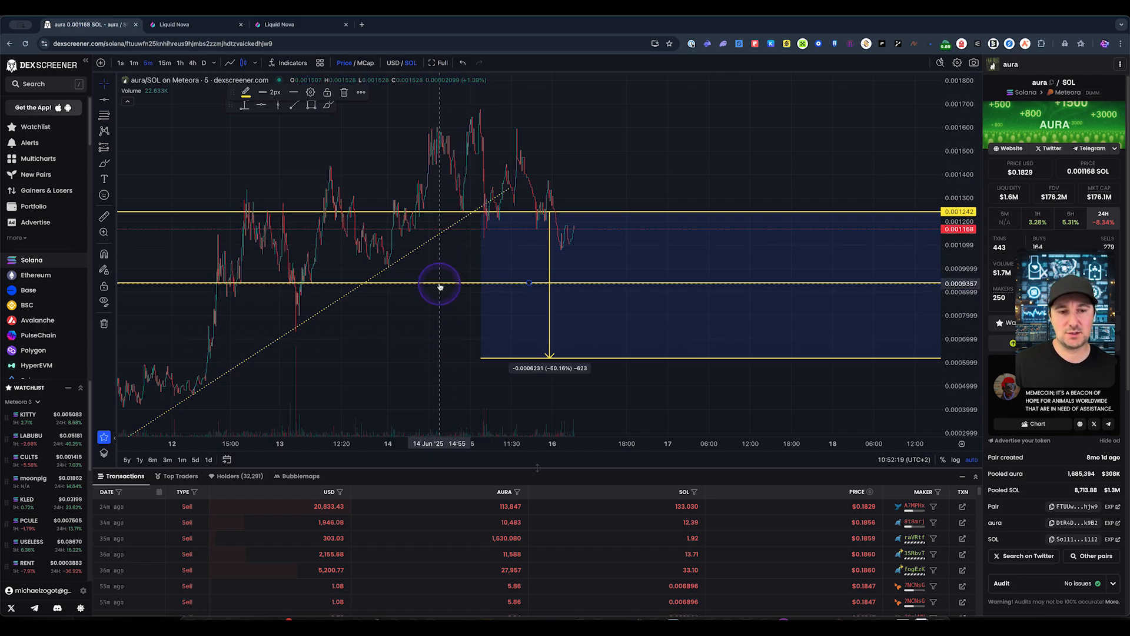
Switch to the Liquid Nova home page and examine the Personalized Automation Strategies section with its strategy building blocks.
click(194, 25)
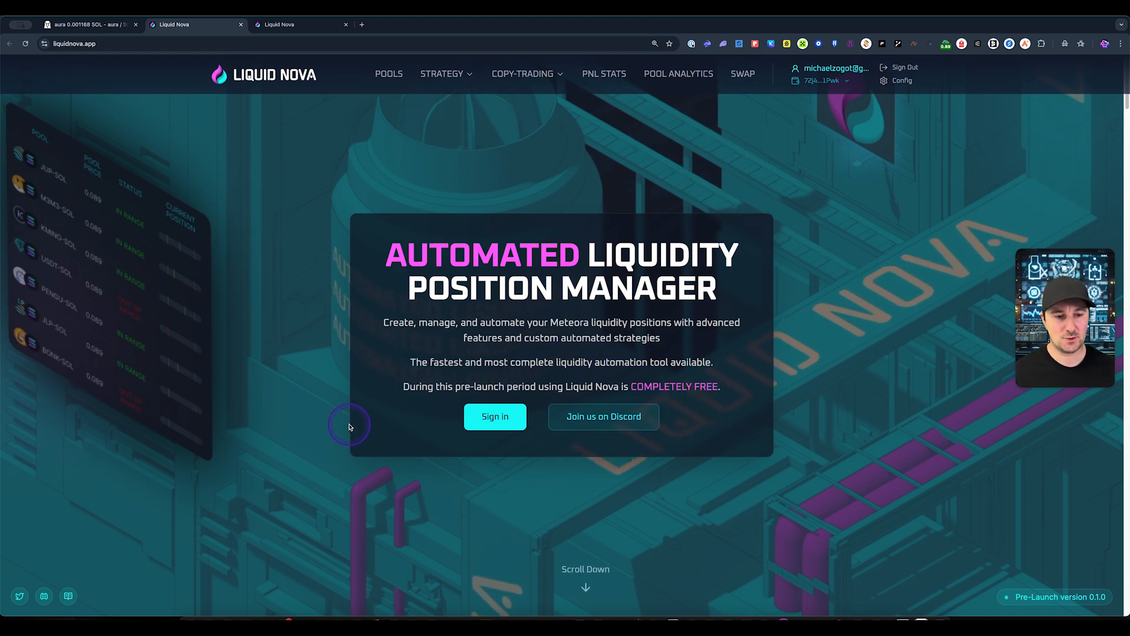
scroll(354, 427, down, 5)
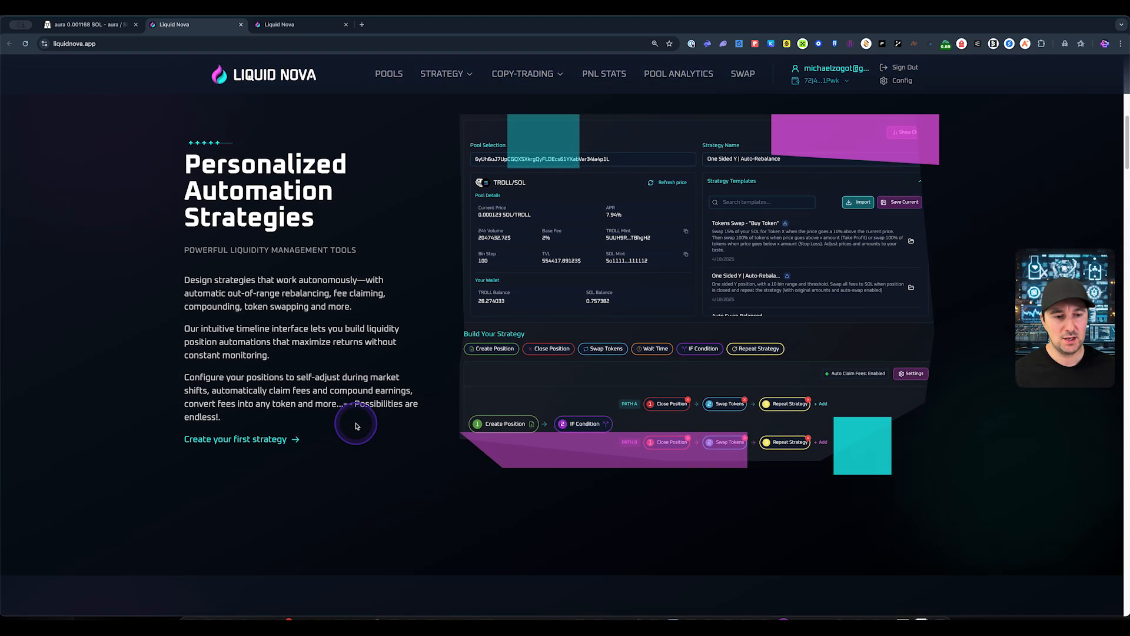
scroll(355, 425, down, 1)
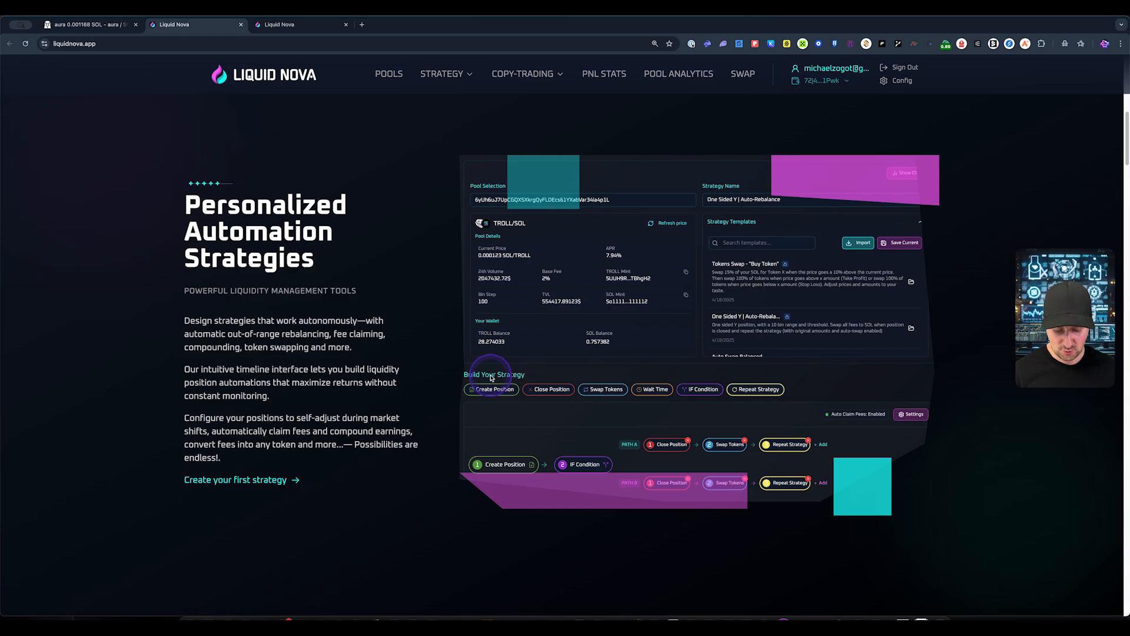
key(alt)
mouse_move(483, 368)
mouse_down()
mouse_move(449, 382)
mouse_move(468, 420)
mouse_move(519, 405)
mouse_move(458, 361)
mouse_up()
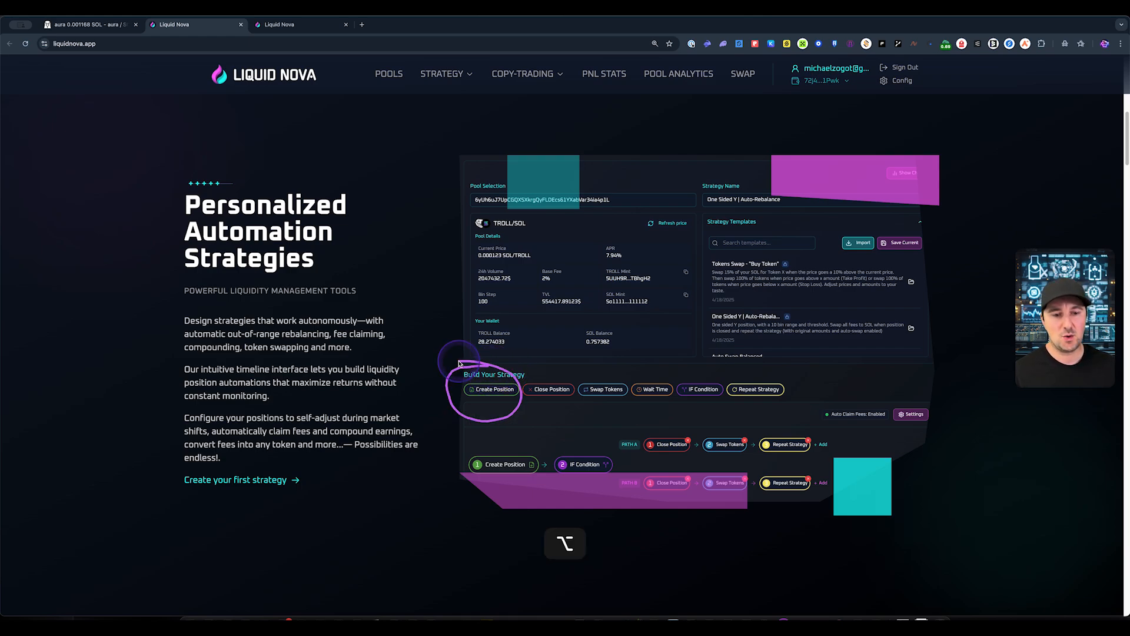
mouse_move(478, 437)
mouse_down()
mouse_move(451, 450)
mouse_move(530, 486)
mouse_move(472, 434)
mouse_up()
mouse_move(561, 449)
mouse_down()
mouse_move(566, 490)
mouse_move(607, 452)
mouse_move(576, 453)
mouse_move(593, 457)
mouse_up()
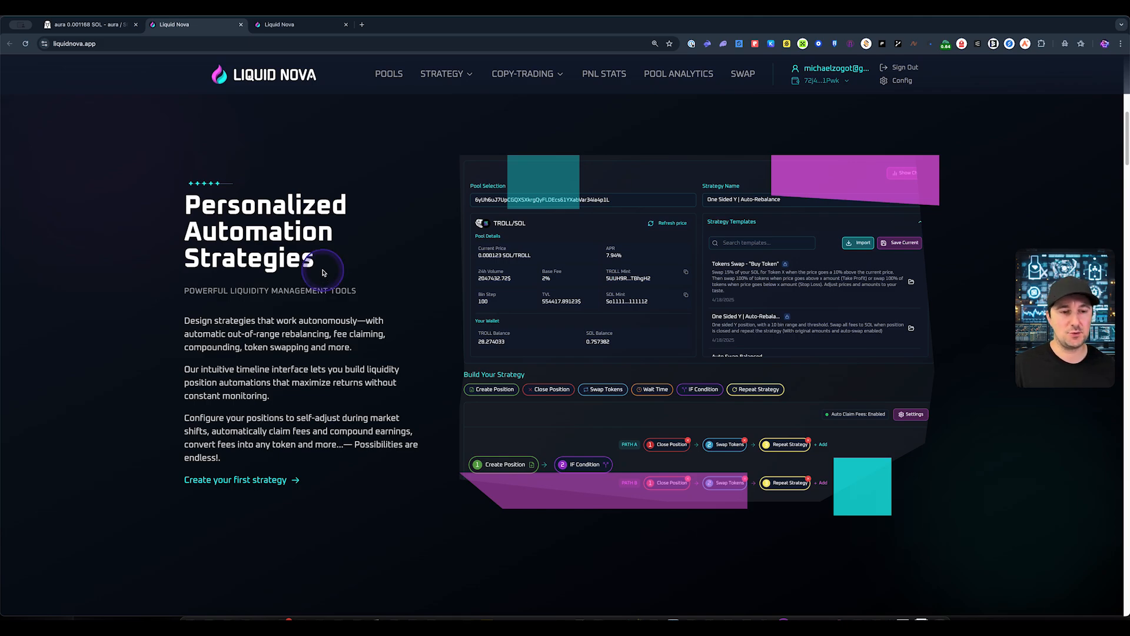
Review the active Bid-Ask Flip strategy card in Liquid Nova and compare it with the latest price drop on the DEX Screener chart.
click(307, 28)
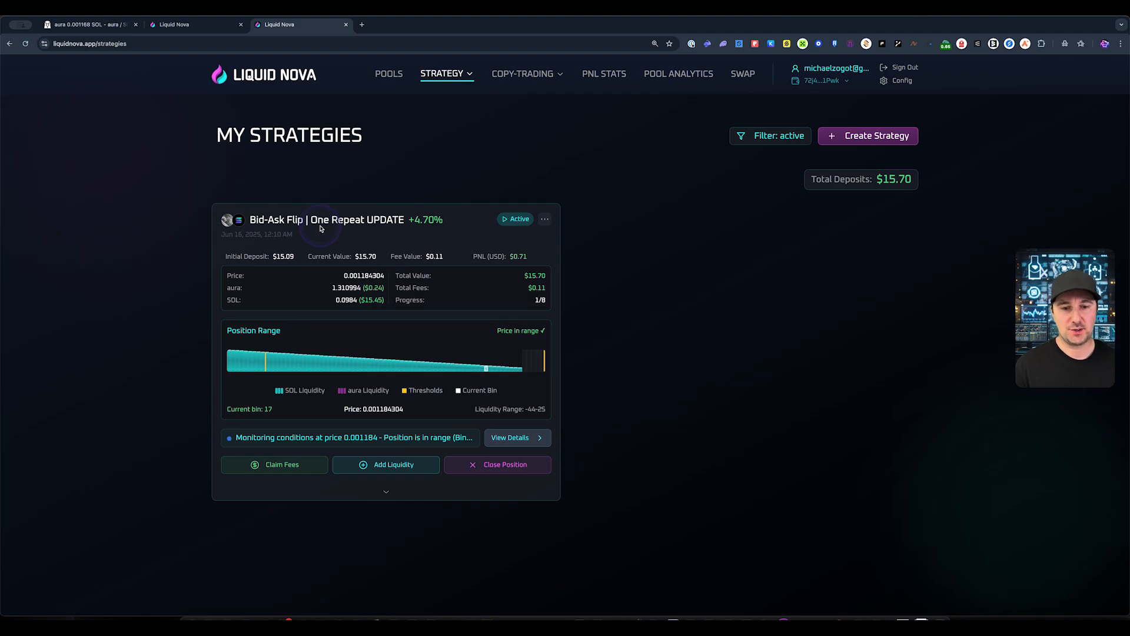
mouse_move(314, 183)
mouse_down()
mouse_move(174, 176)
mouse_move(235, 501)
mouse_move(614, 268)
mouse_move(228, 198)
mouse_up()
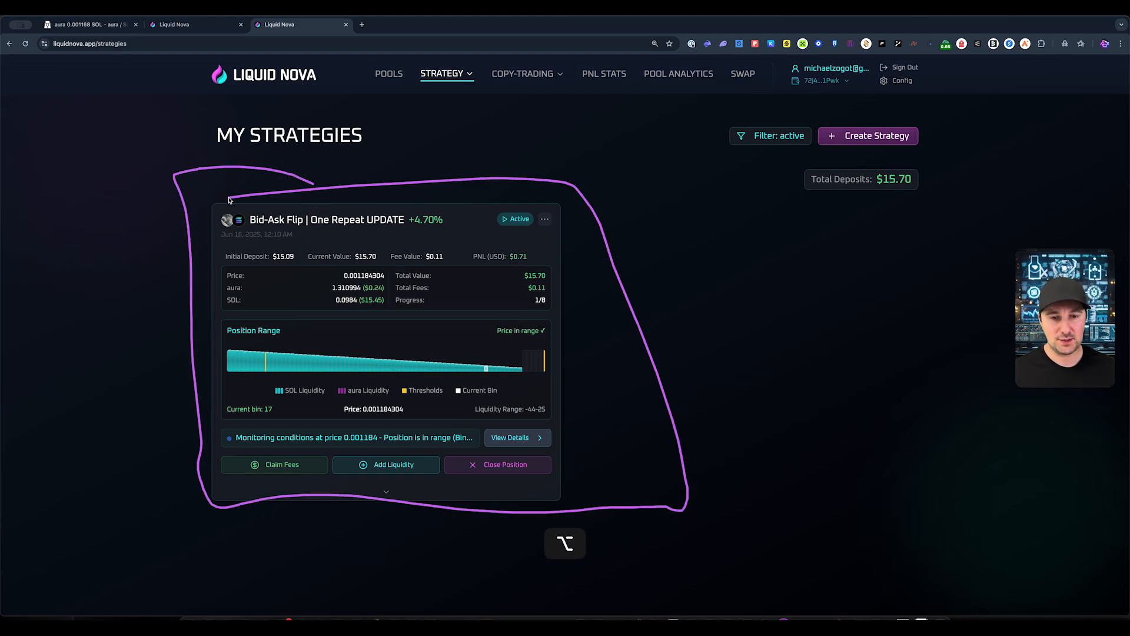
click(89, 25)
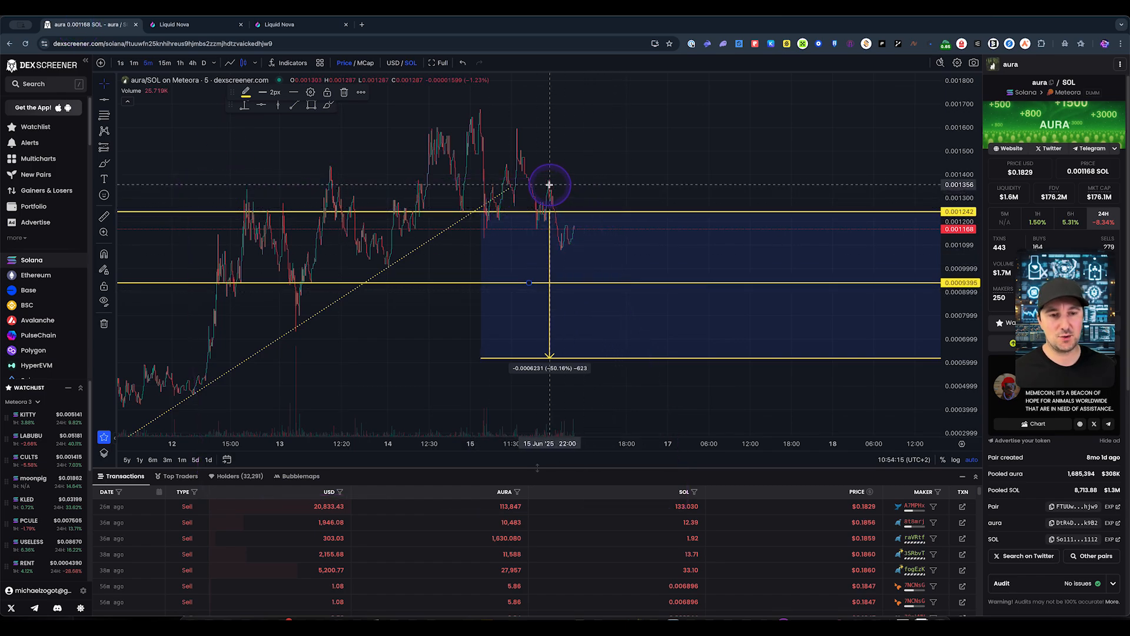
drag(549, 184, 556, 218)
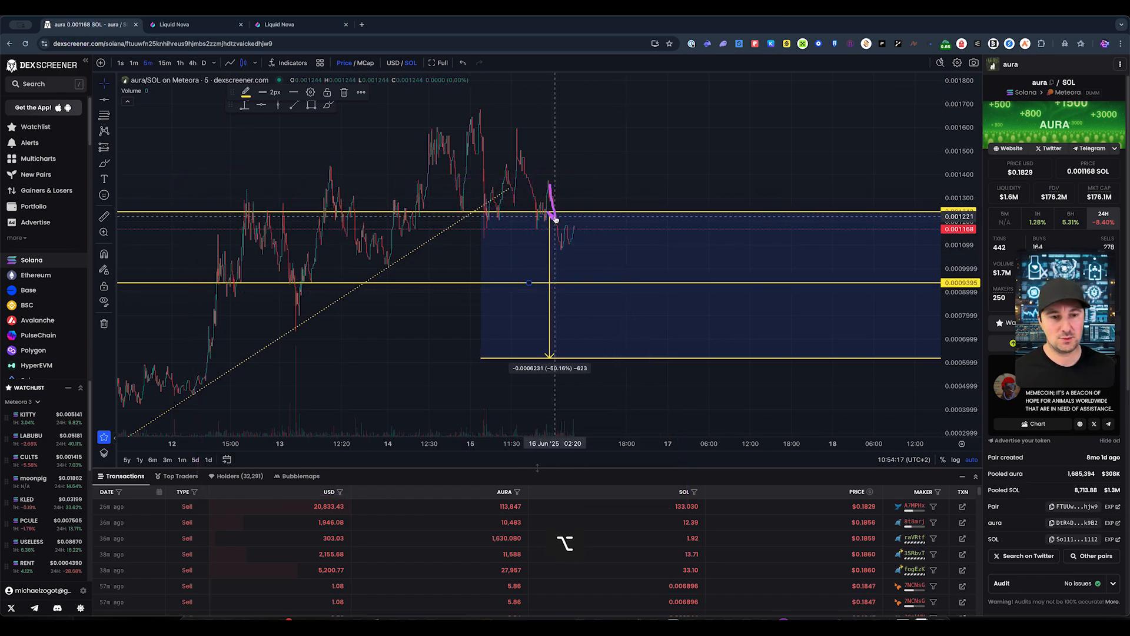
mouse_move(951, 202)
mouse_down()
mouse_move(966, 227)
mouse_move(946, 205)
mouse_up()
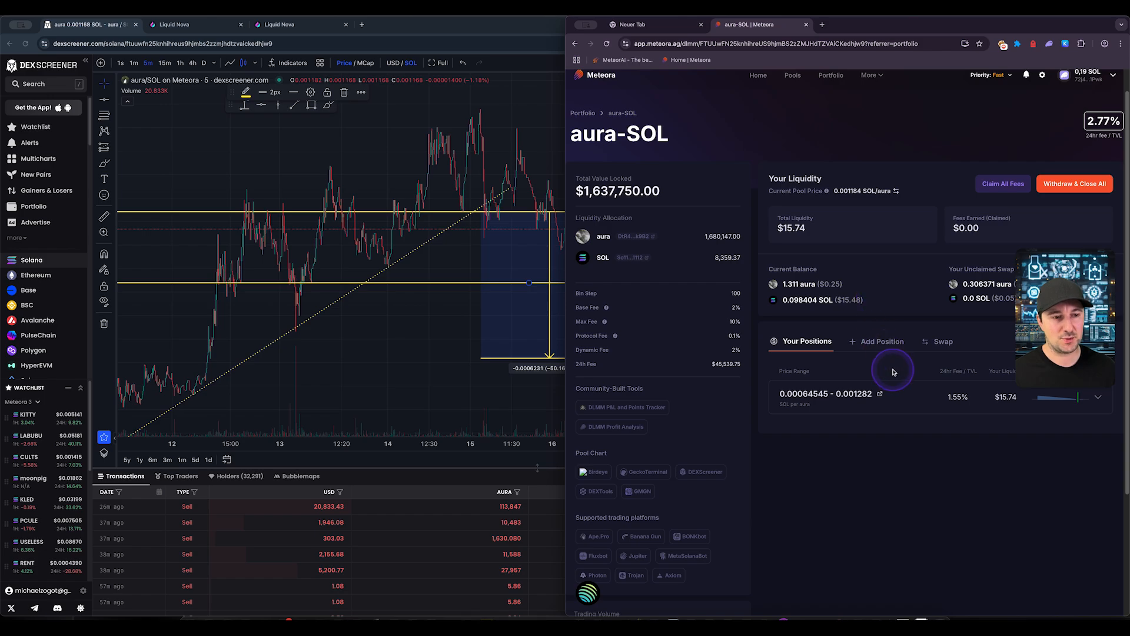
Return to the Liquid Nova strategies page and start creating a new strategy.
click(274, 25)
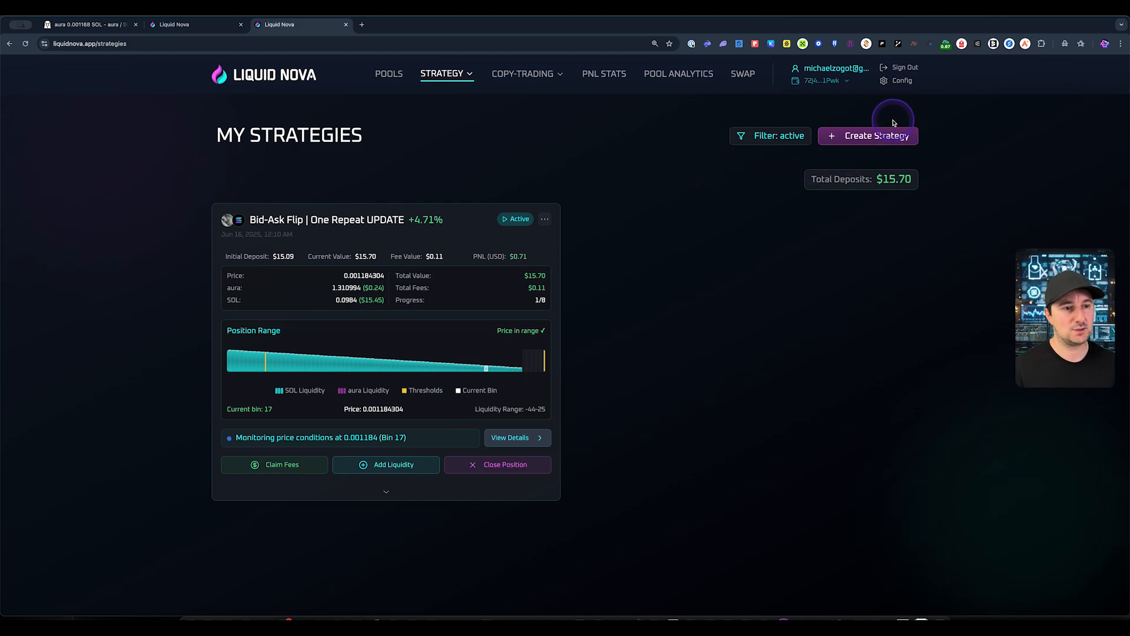
key(alt)
mouse_move(893, 122)
mouse_down()
mouse_move(836, 121)
mouse_move(833, 162)
mouse_move(939, 158)
mouse_move(852, 107)
mouse_up()
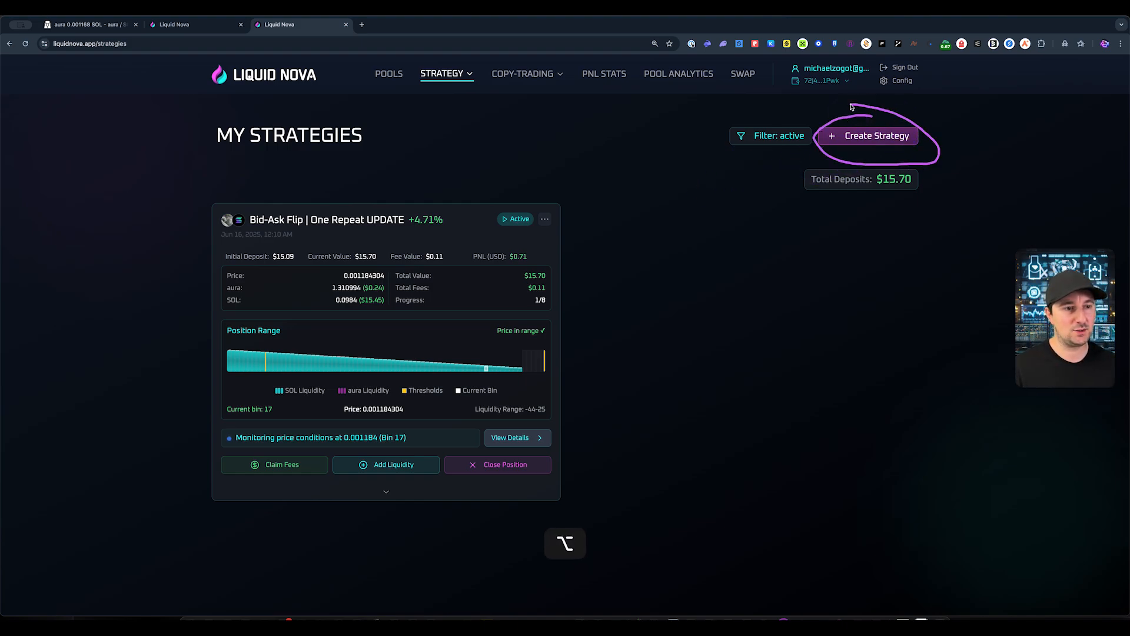
click(863, 137)
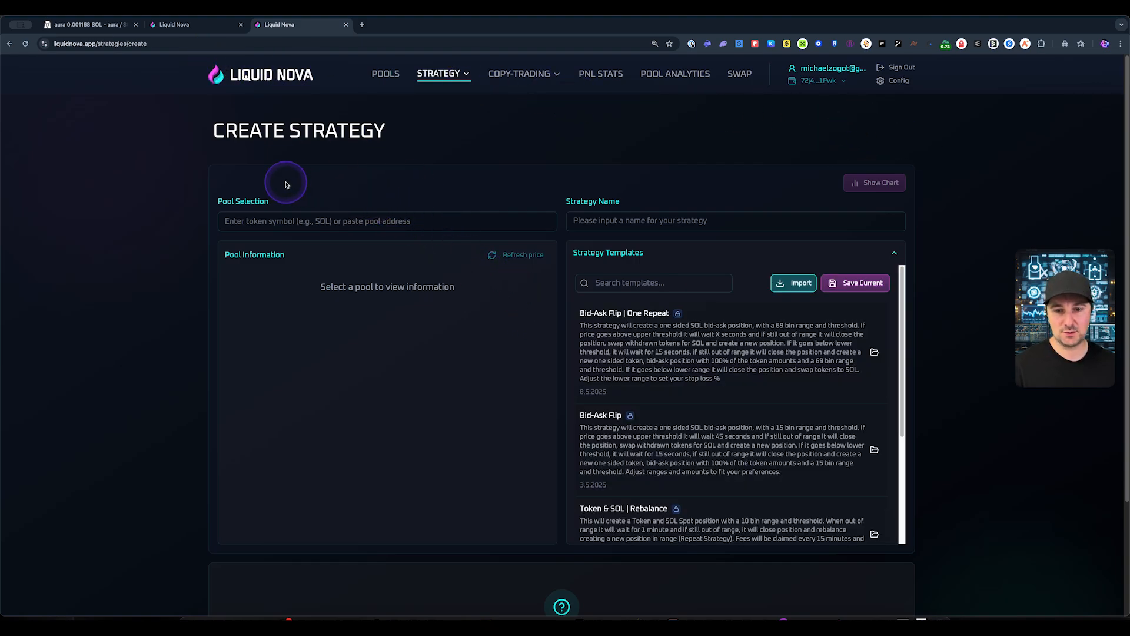
Copy the pool address from the URL of Meteora's aura-SOL page and load it as the new strategy's pool in Liquid Nova.
mouse_move(286, 183)
mouse_down()
mouse_move(212, 203)
mouse_move(297, 220)
mouse_move(277, 183)
mouse_up()
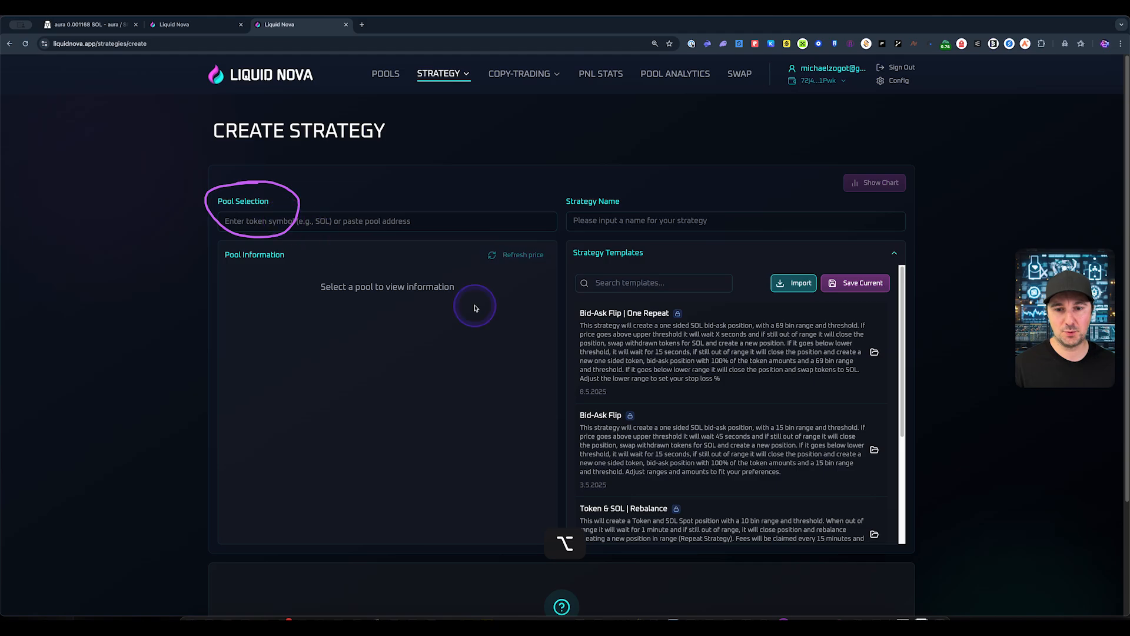
key(ctrl+Up)
click(904, 270)
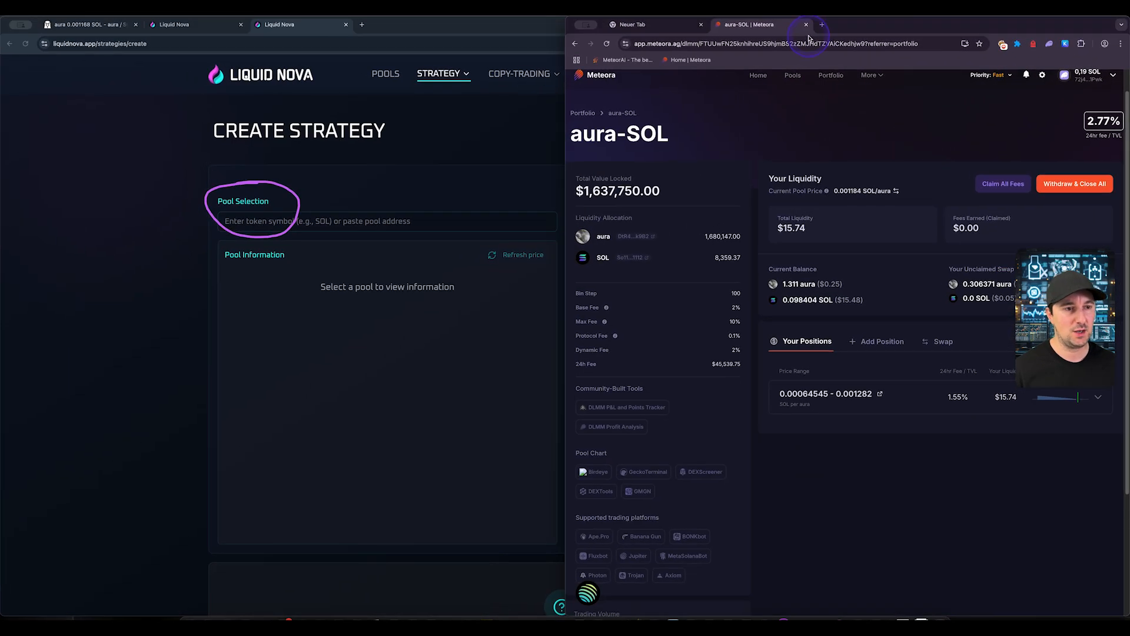
click(806, 42)
double_click(803, 44)
key(super+c)
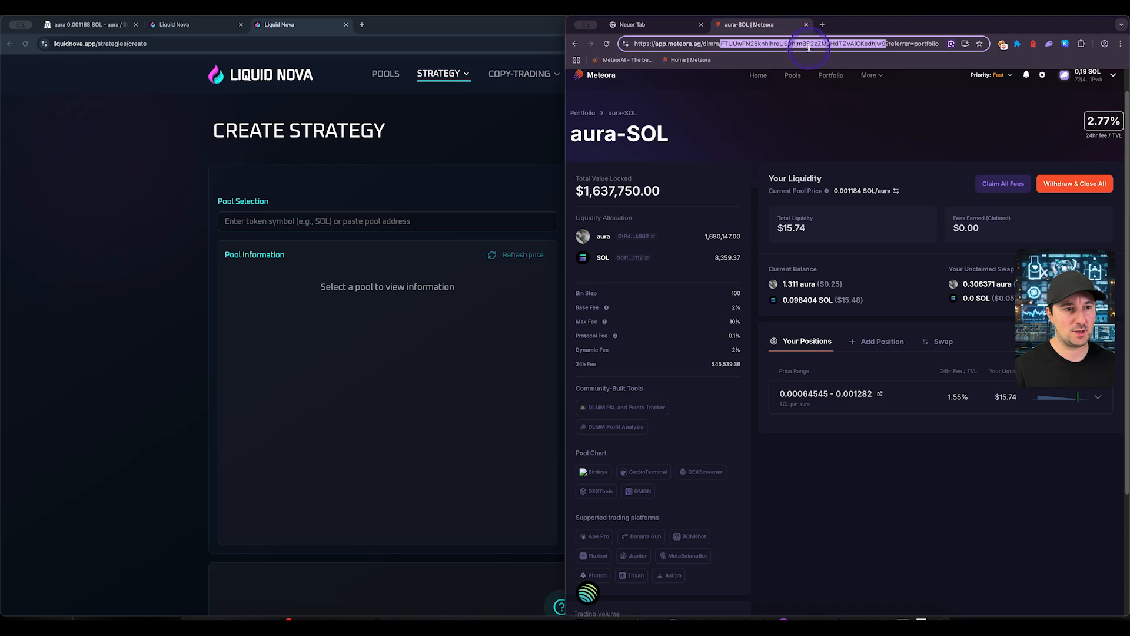
drag(808, 156, 812, 53)
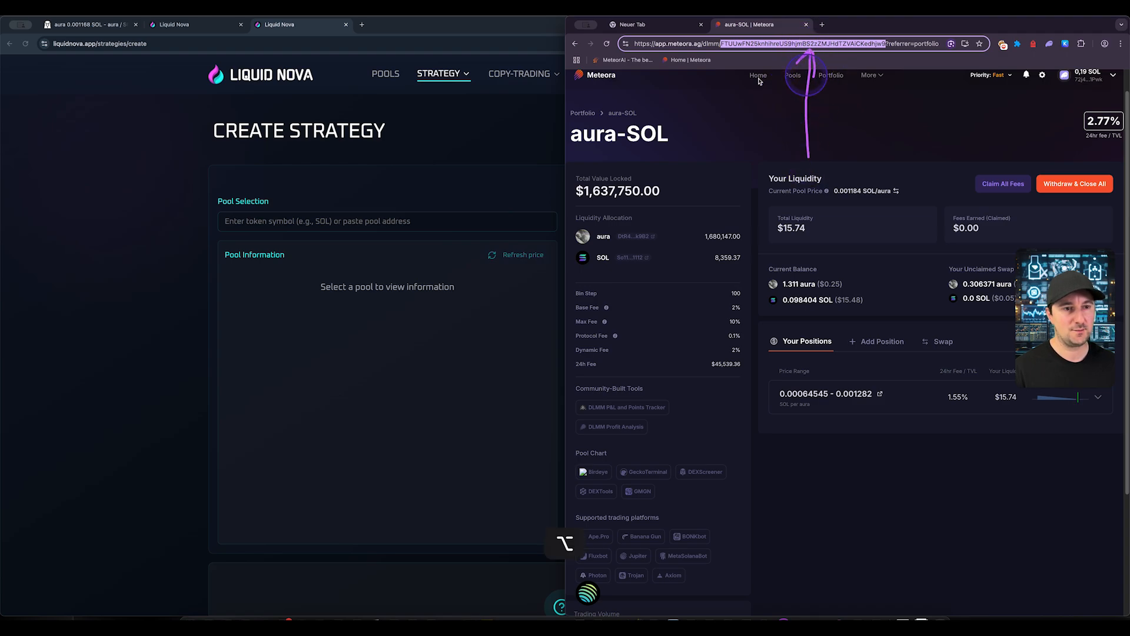
click(281, 228)
key(super+v)
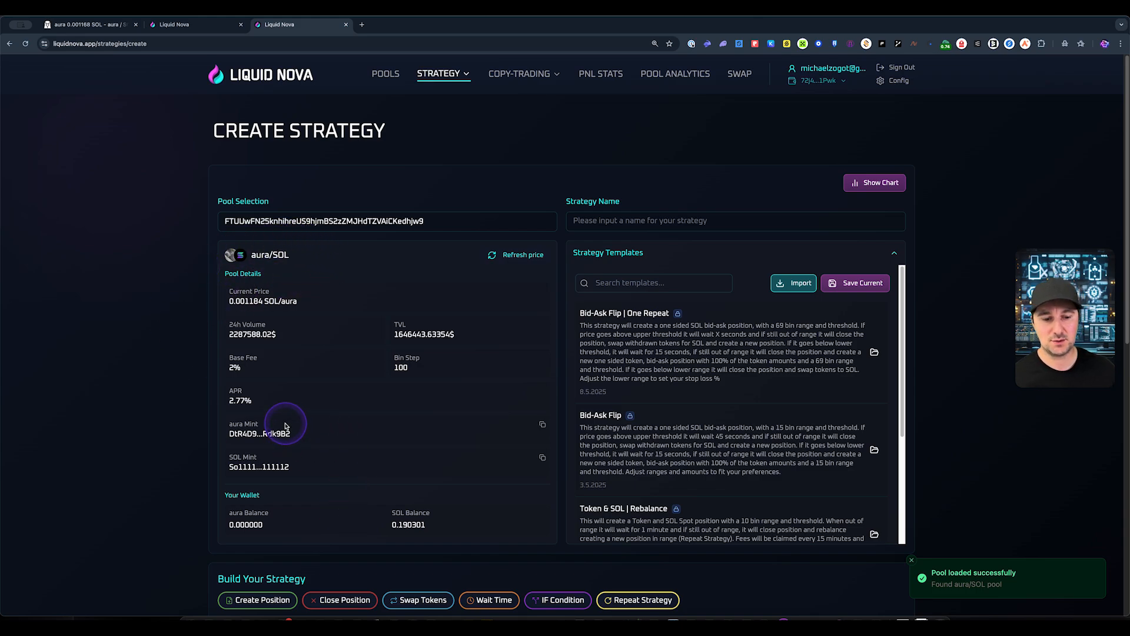
Examine the strategy builder and the strategy templates, especially the Bid-Ask Flip | One Repeat description.
scroll(285, 423, down, 2)
scroll(285, 423, down, 5)
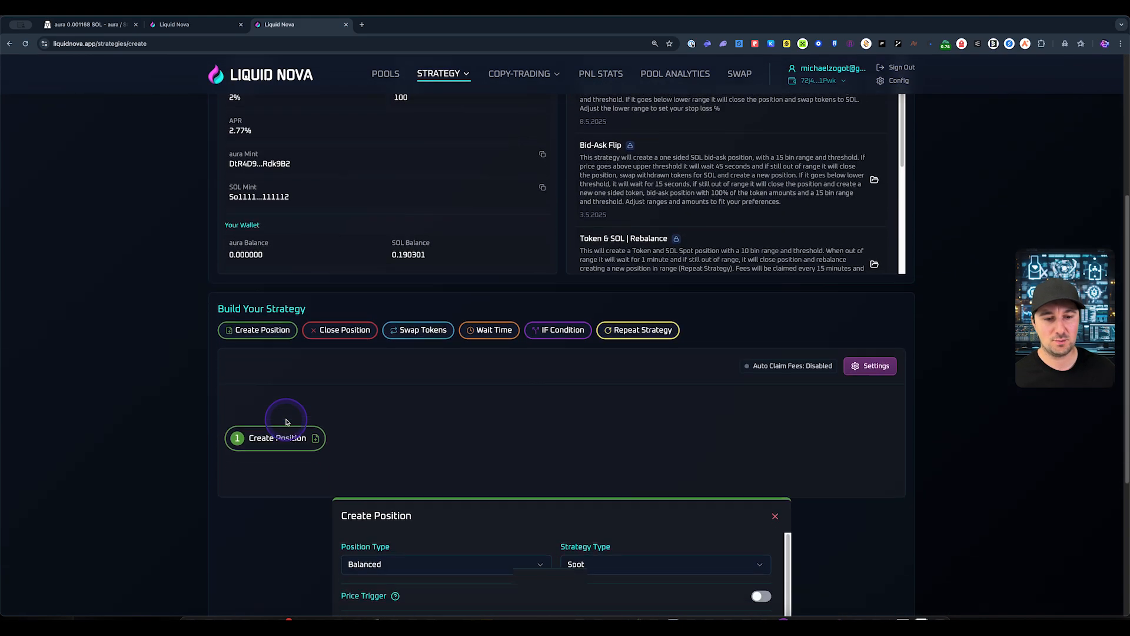
scroll(287, 420, down, 2)
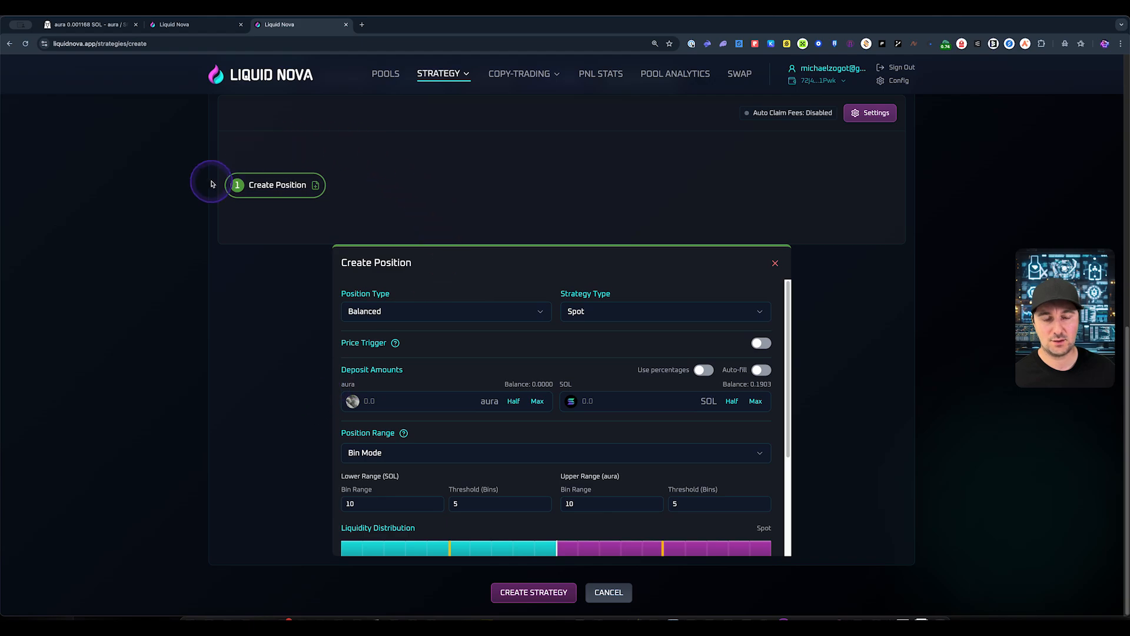
scroll(777, 492, up, 9)
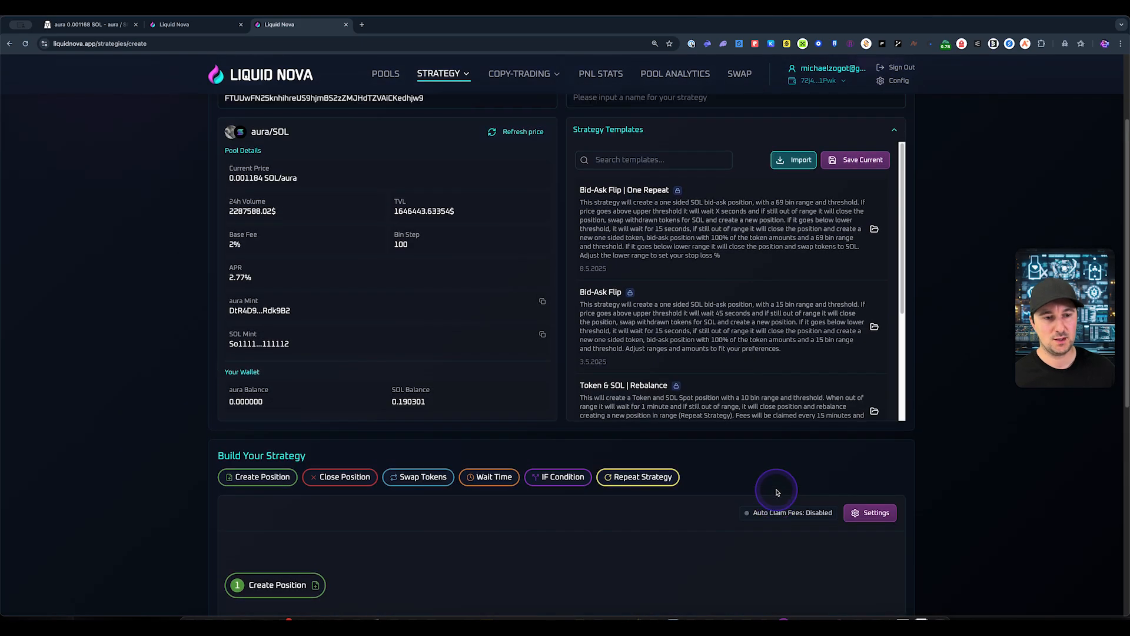
mouse_move(655, 286)
mouse_down()
mouse_move(848, 424)
mouse_move(606, 365)
mouse_move(610, 294)
mouse_up()
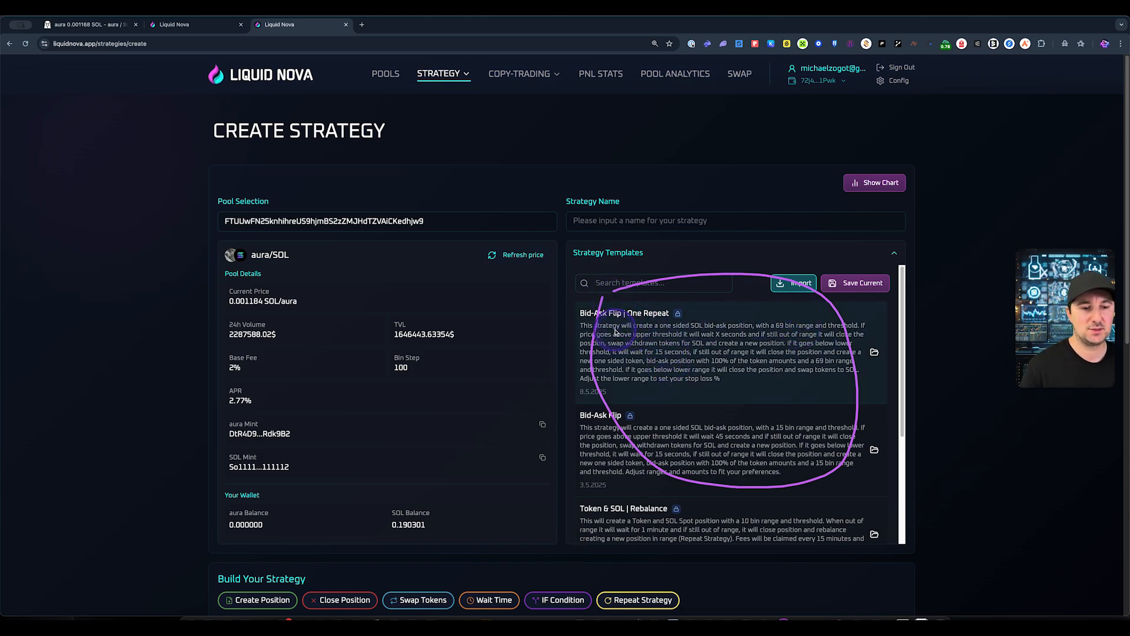
drag(589, 320, 585, 328)
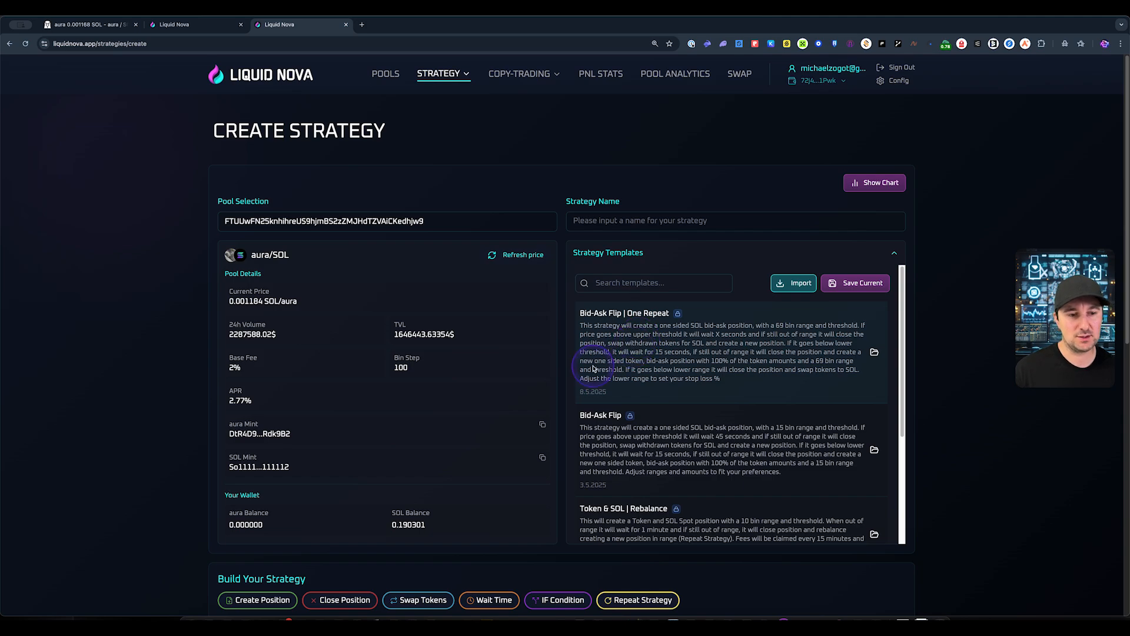
scroll(593, 369, down, 3)
click(874, 361)
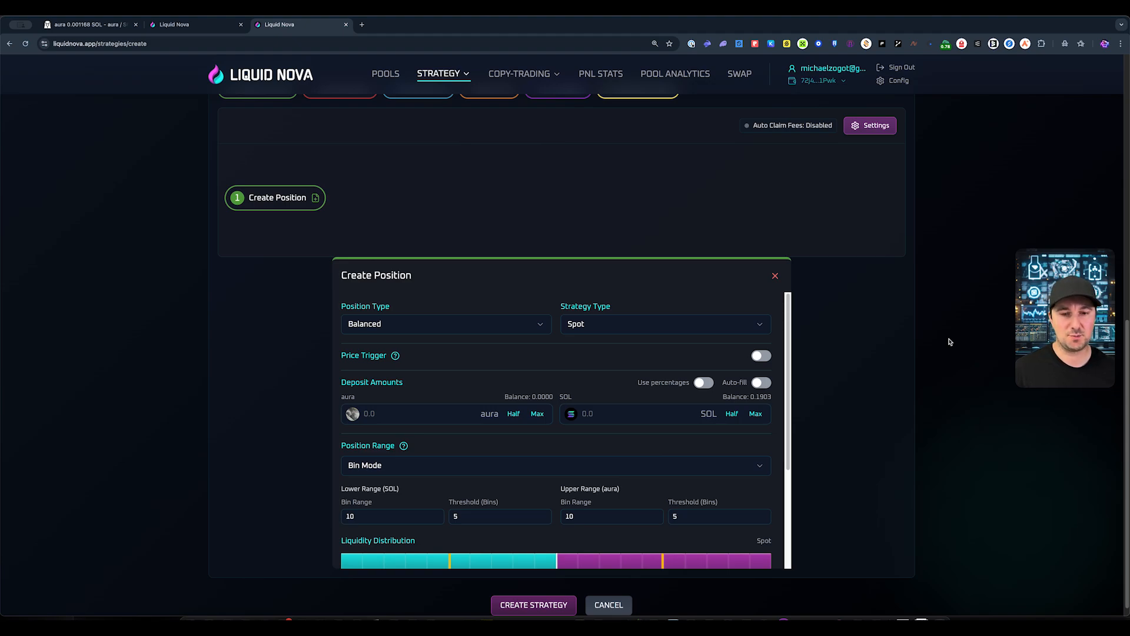
Examine the Build Your Strategy blocks and the Create Position settings down to the deposit slippage.
scroll(941, 330, up, 2)
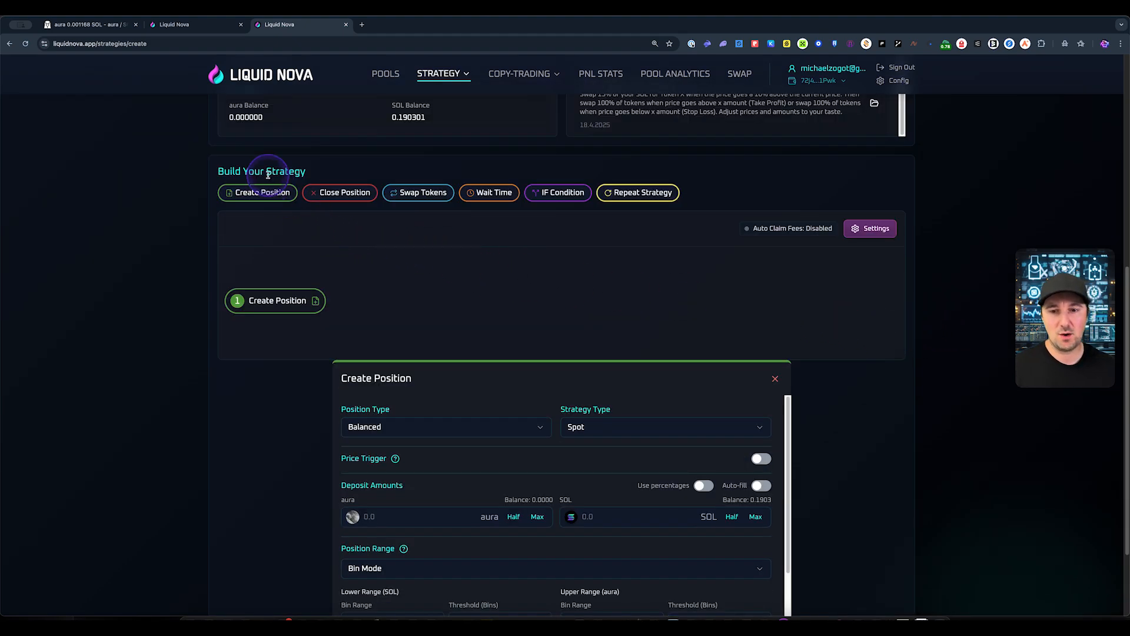
key(alt)
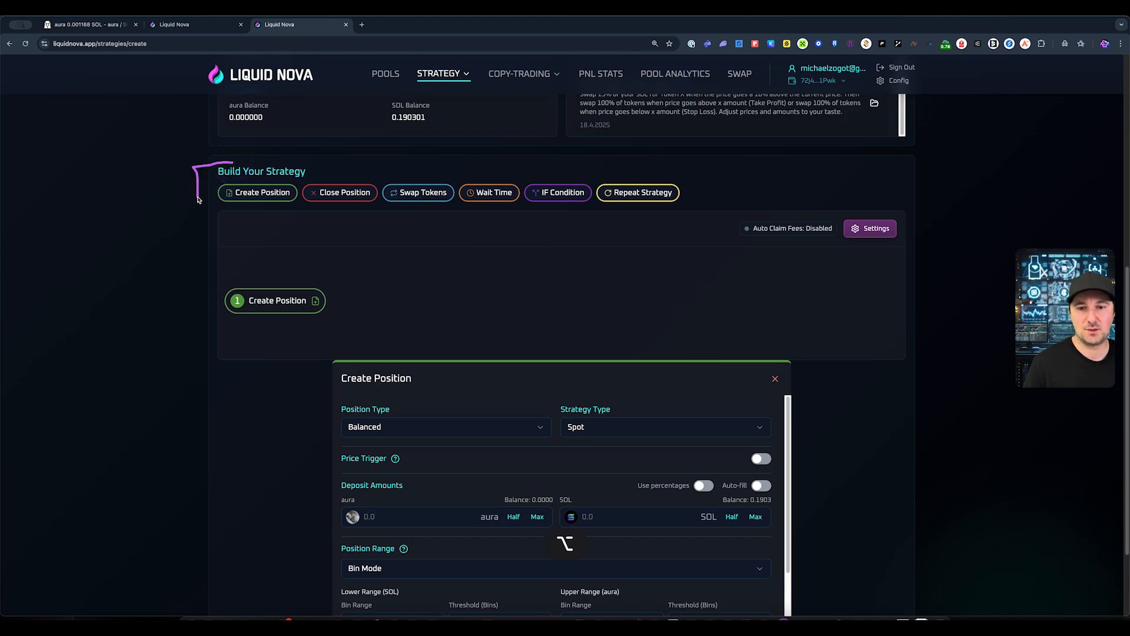
mouse_move(279, 215)
mouse_down()
mouse_move(601, 219)
mouse_move(695, 168)
mouse_move(339, 168)
mouse_up()
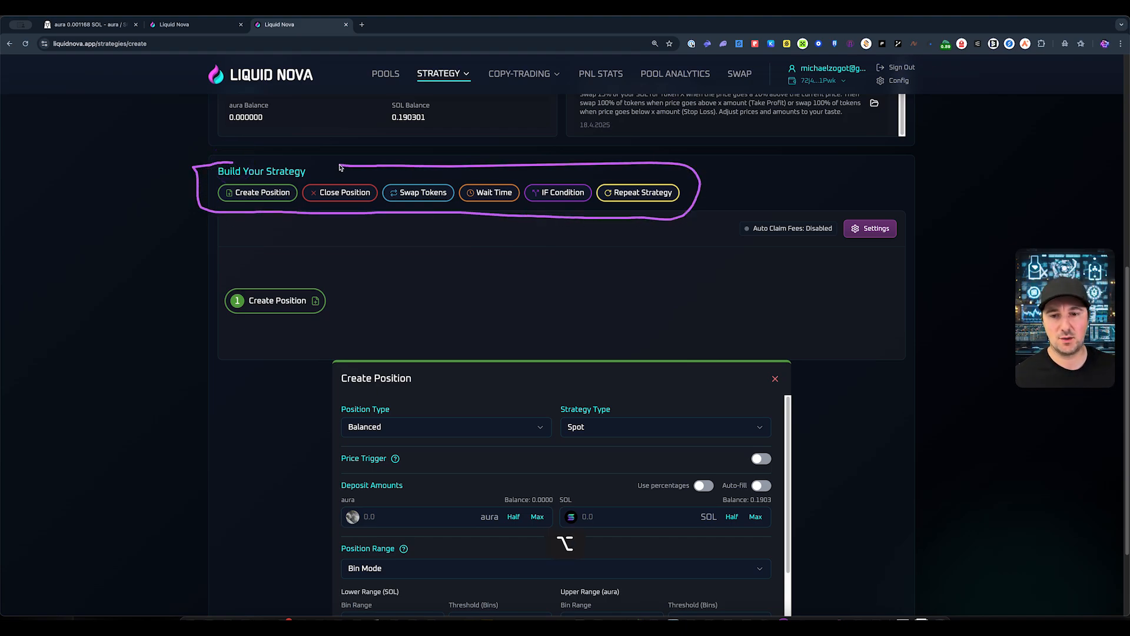
mouse_move(259, 278)
mouse_down()
mouse_move(250, 335)
mouse_move(259, 277)
mouse_up()
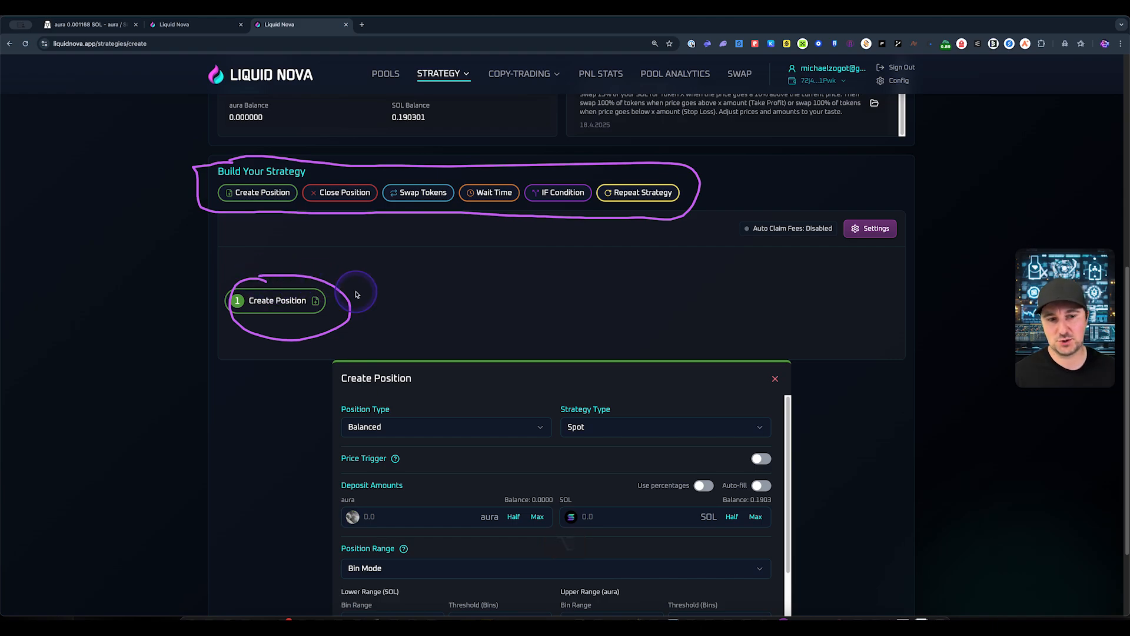
scroll(384, 296, down, 3)
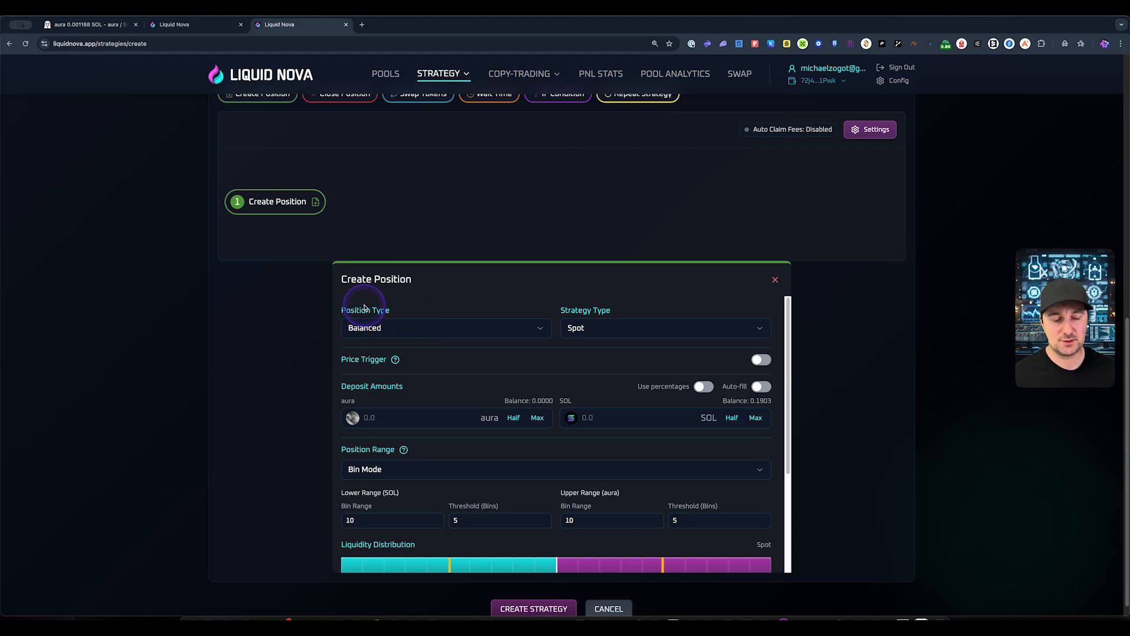
scroll(365, 307, down, 3)
scroll(316, 358, up, 3)
scroll(275, 502, down, 3)
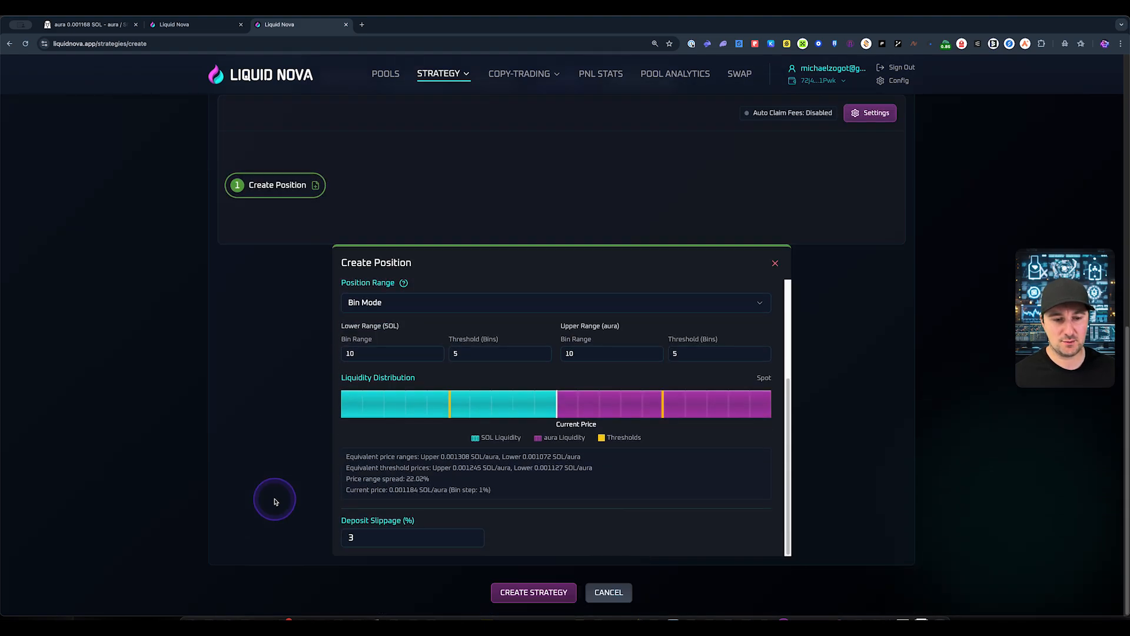
Set the Create Position block's position type to One-sided SOL and its strategy type to Bid-Ask.
scroll(274, 501, up, 1)
scroll(457, 457, up, 4)
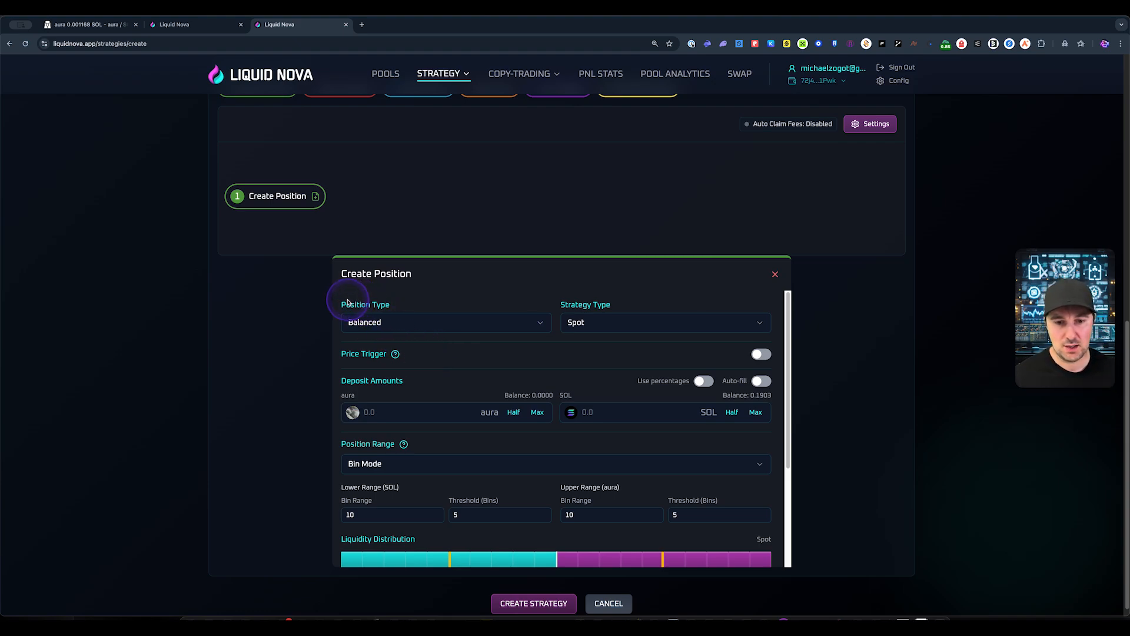
click(413, 323)
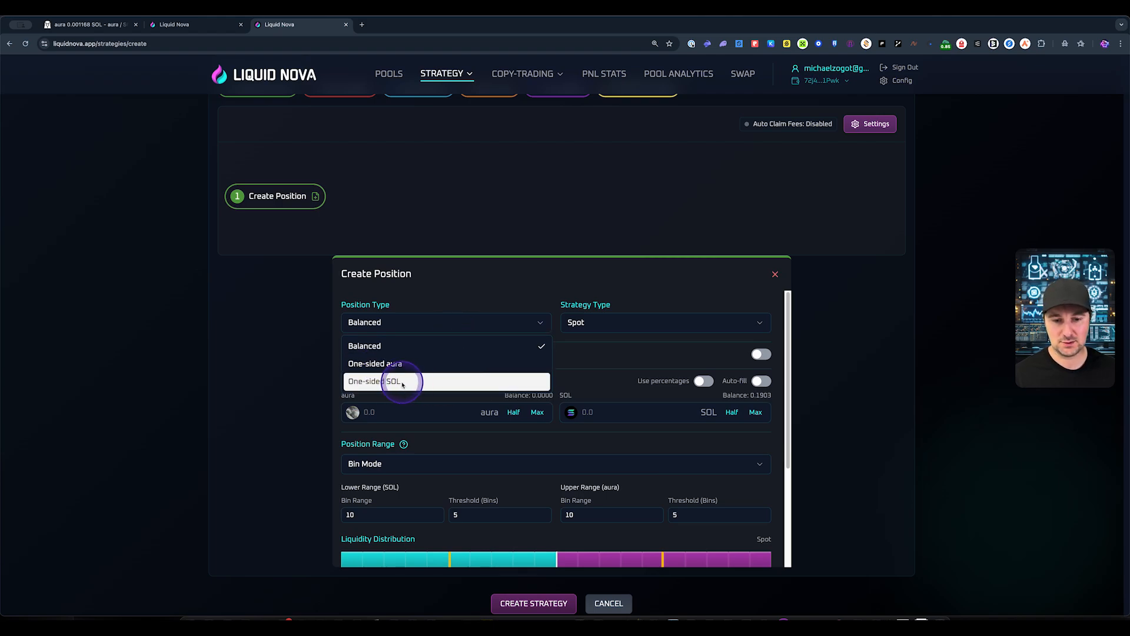
click(354, 383)
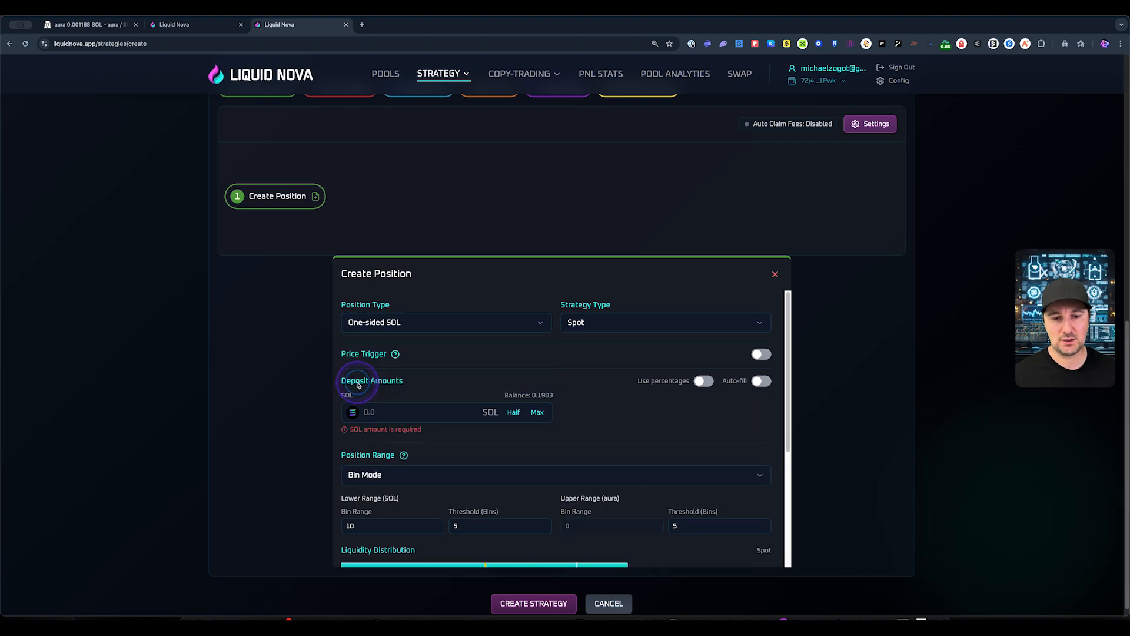
click(597, 308)
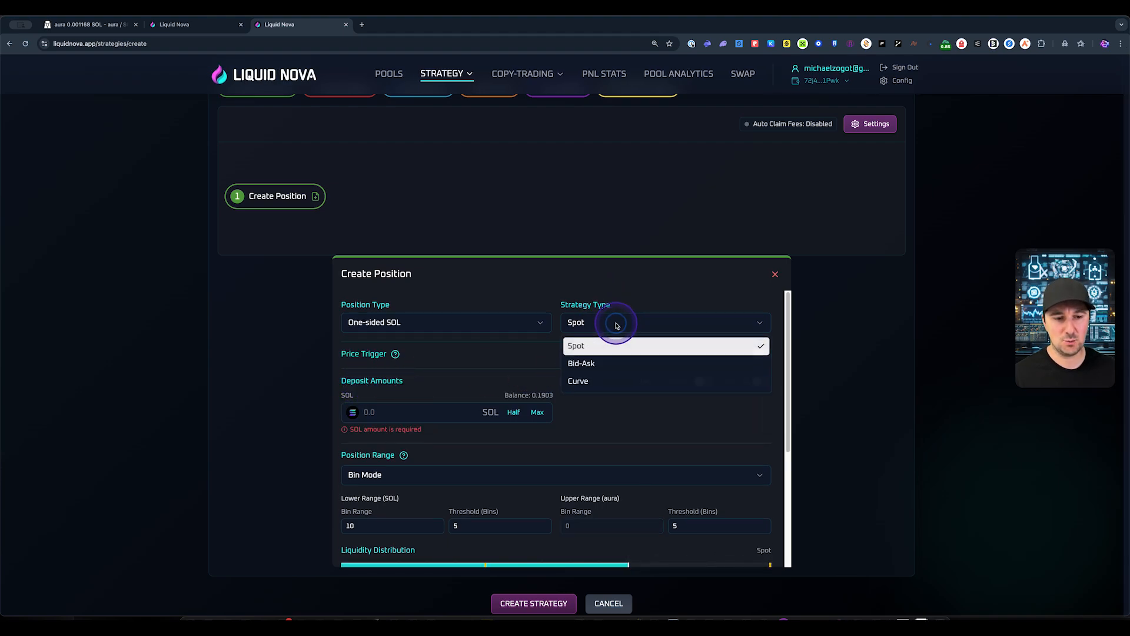
click(600, 365)
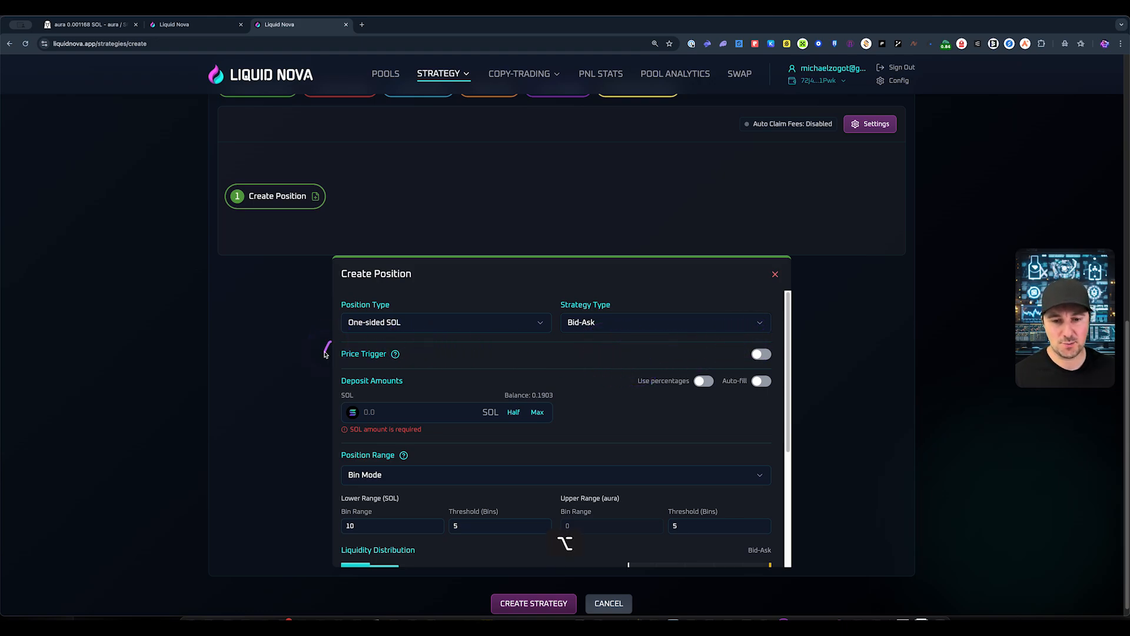
Enable the price trigger for the position and set its condition to Below.
drag(412, 366, 334, 346)
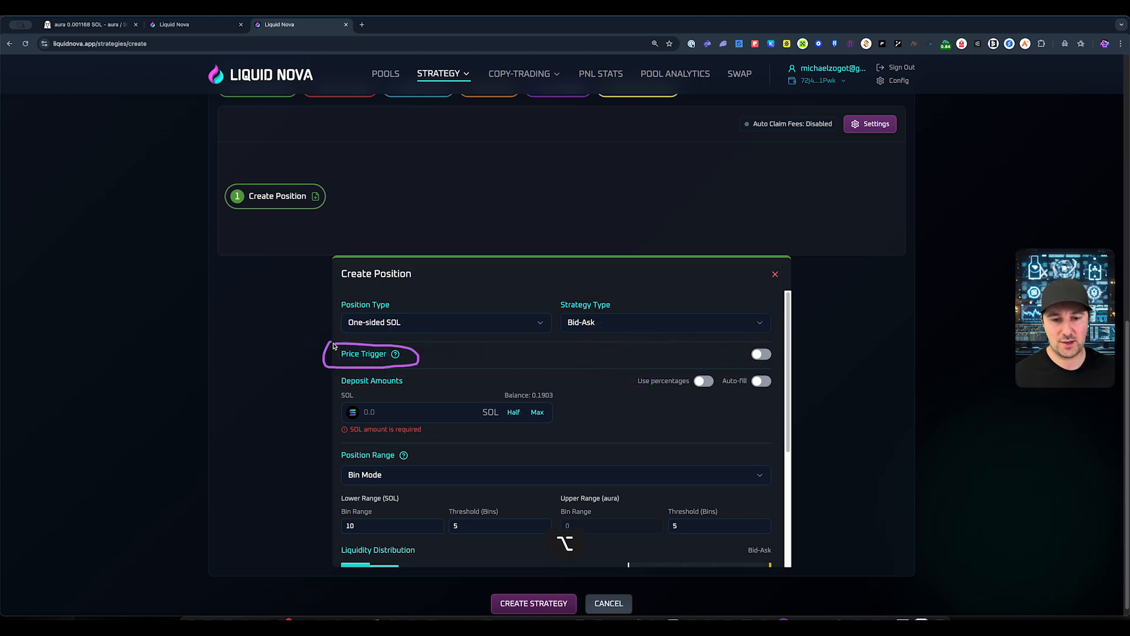
click(761, 354)
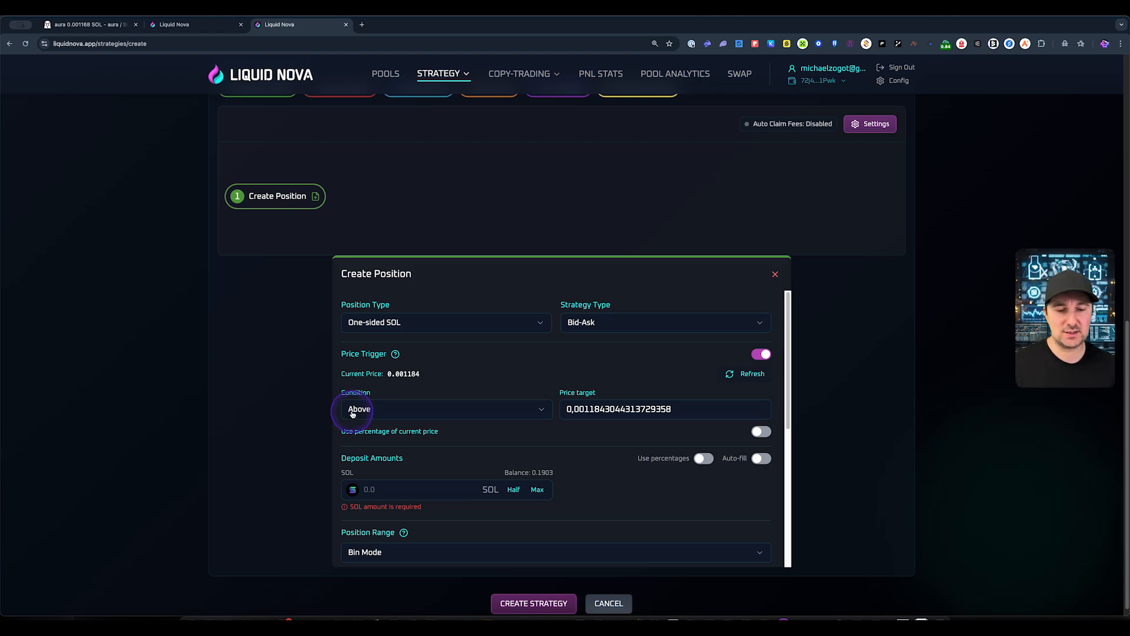
scroll(411, 402, down, 1)
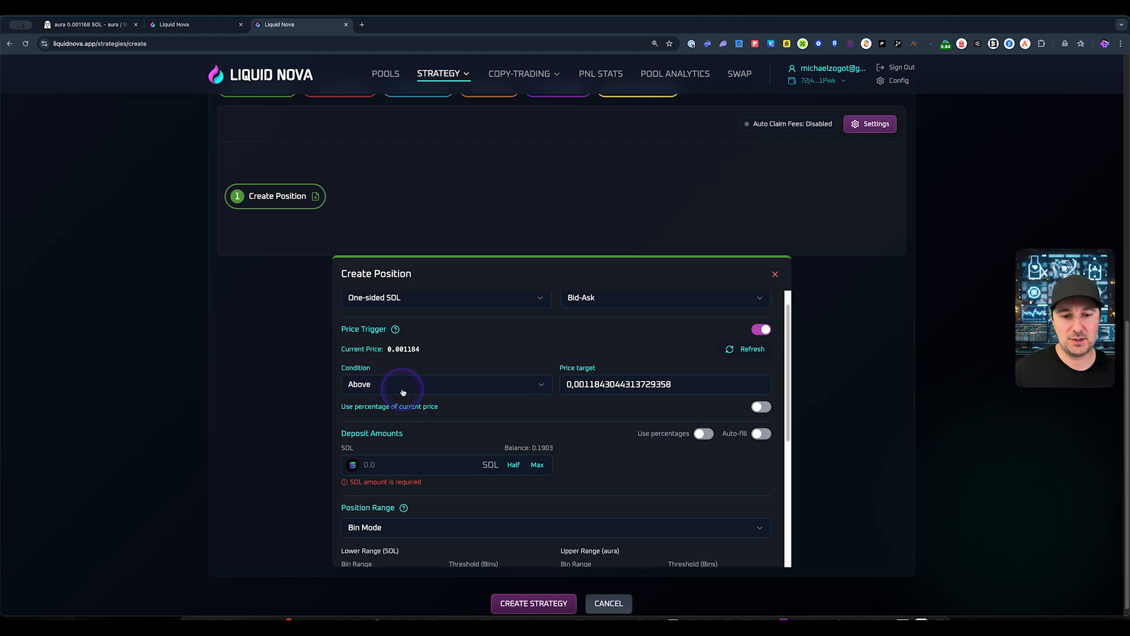
drag(371, 364, 337, 364)
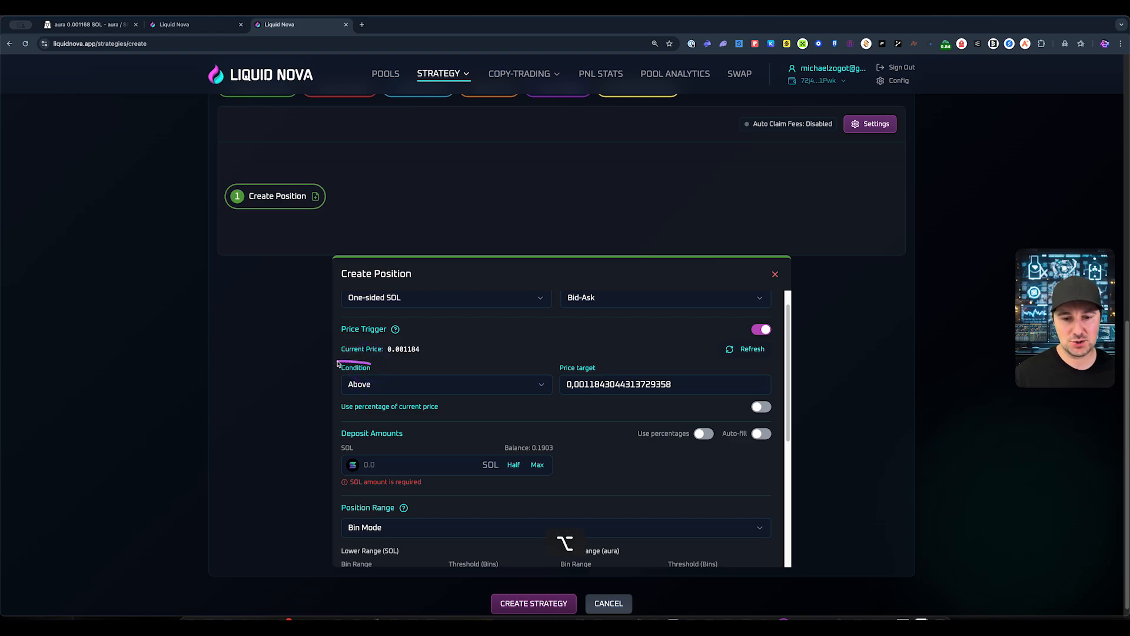
click(393, 384)
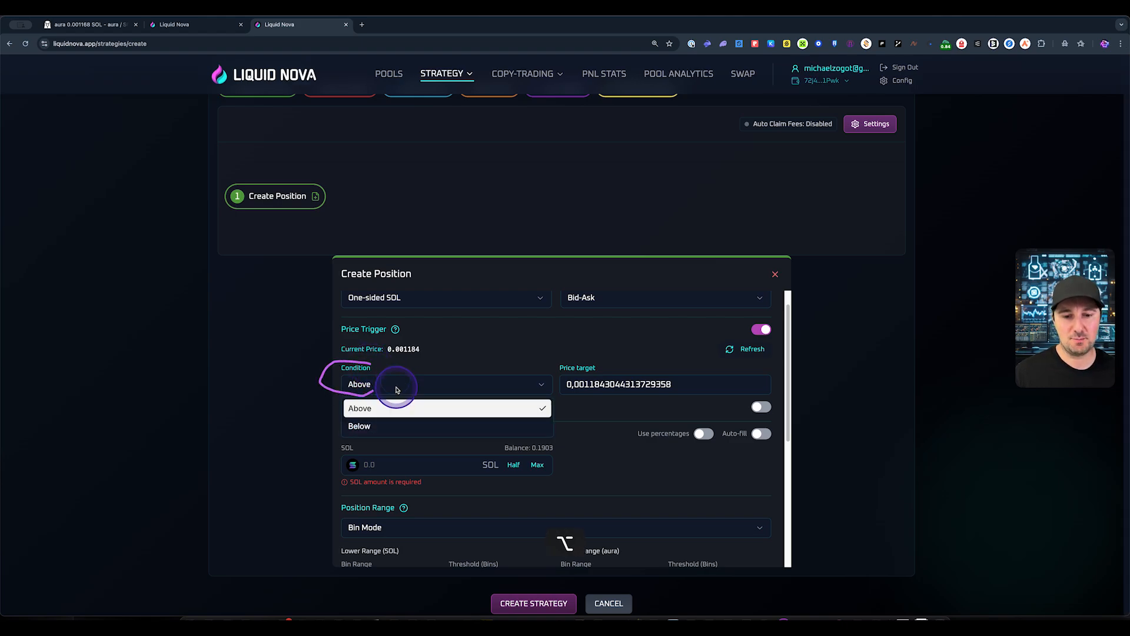
click(399, 427)
click(393, 384)
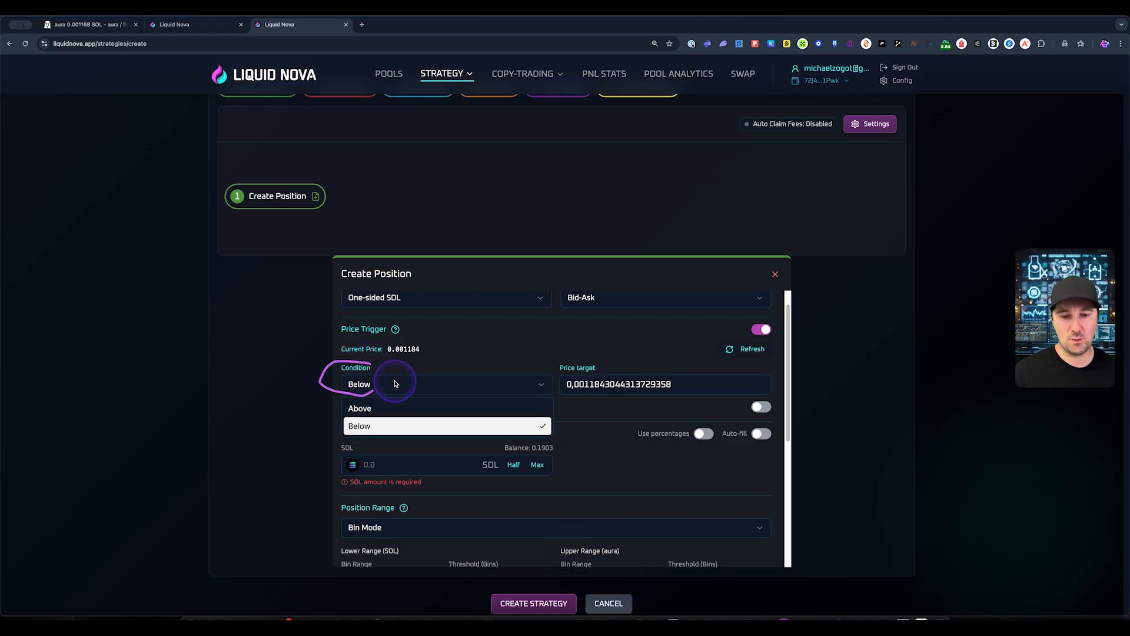
click(390, 426)
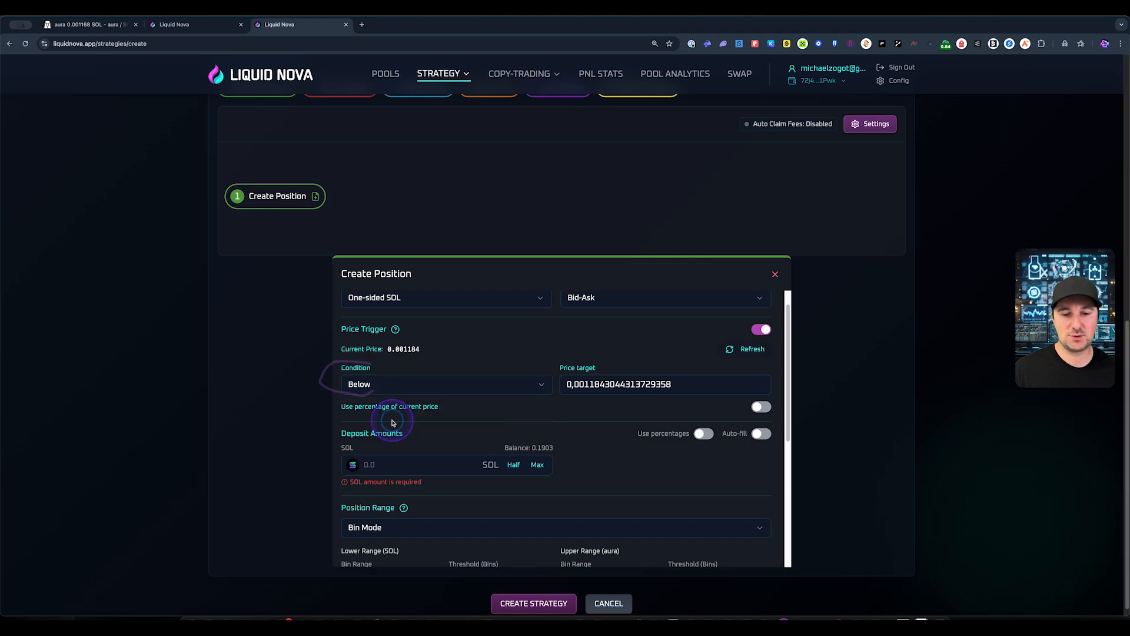
Switch to the DEX Screener aura/SOL chart and examine its SOL-denominated price levels for the trigger target, then return to Liquid Nova.
right_click(590, 384)
click(577, 359)
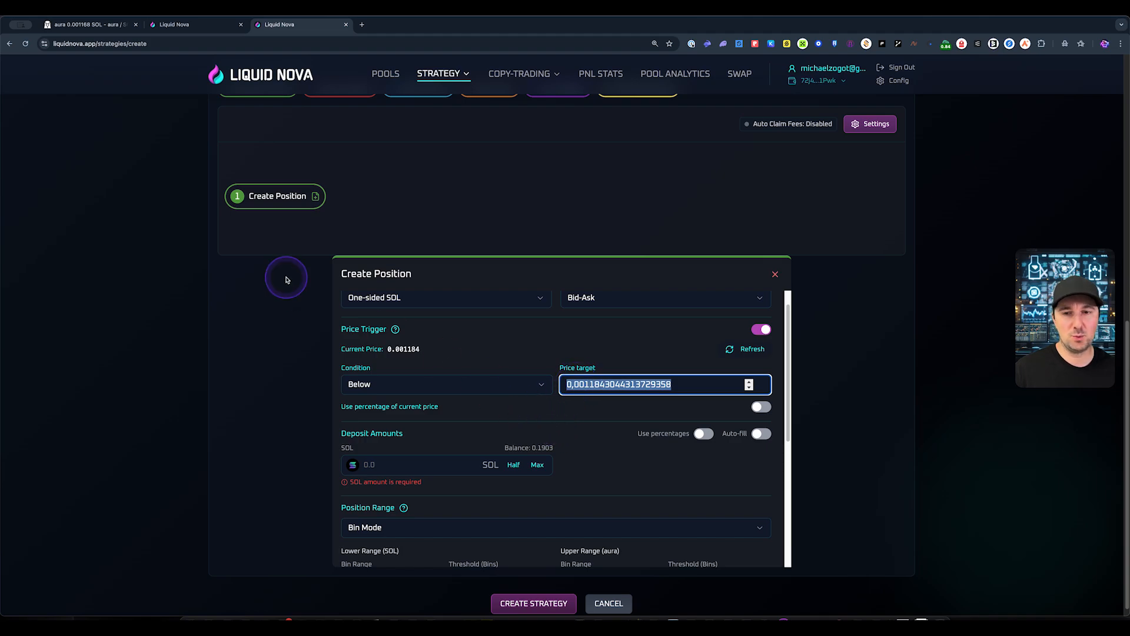
click(109, 33)
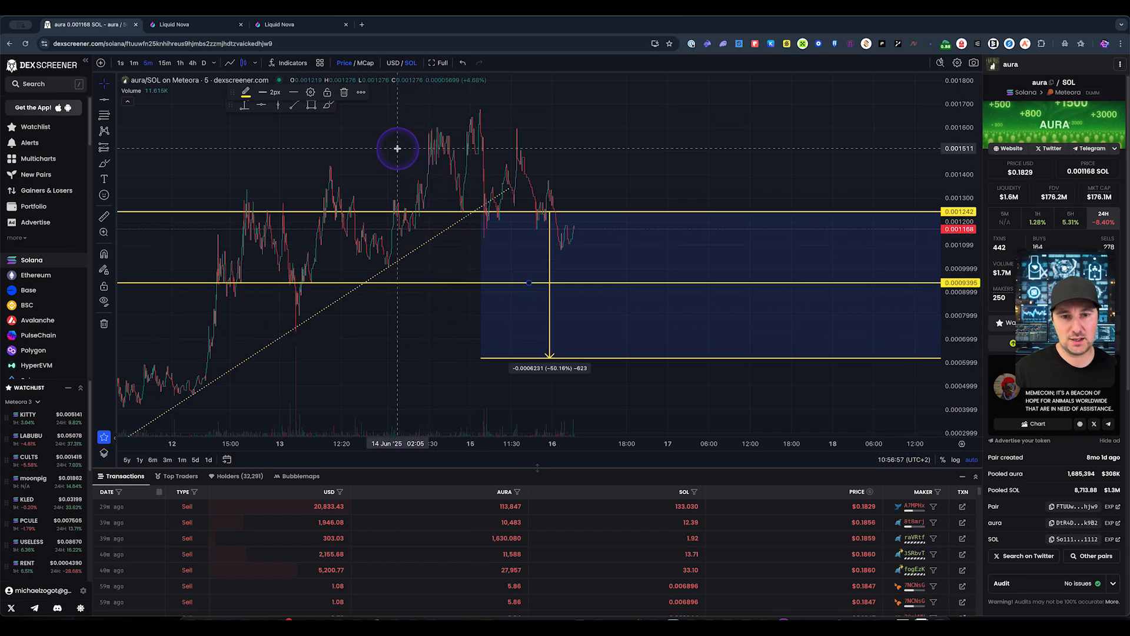
drag(396, 149, 411, 74)
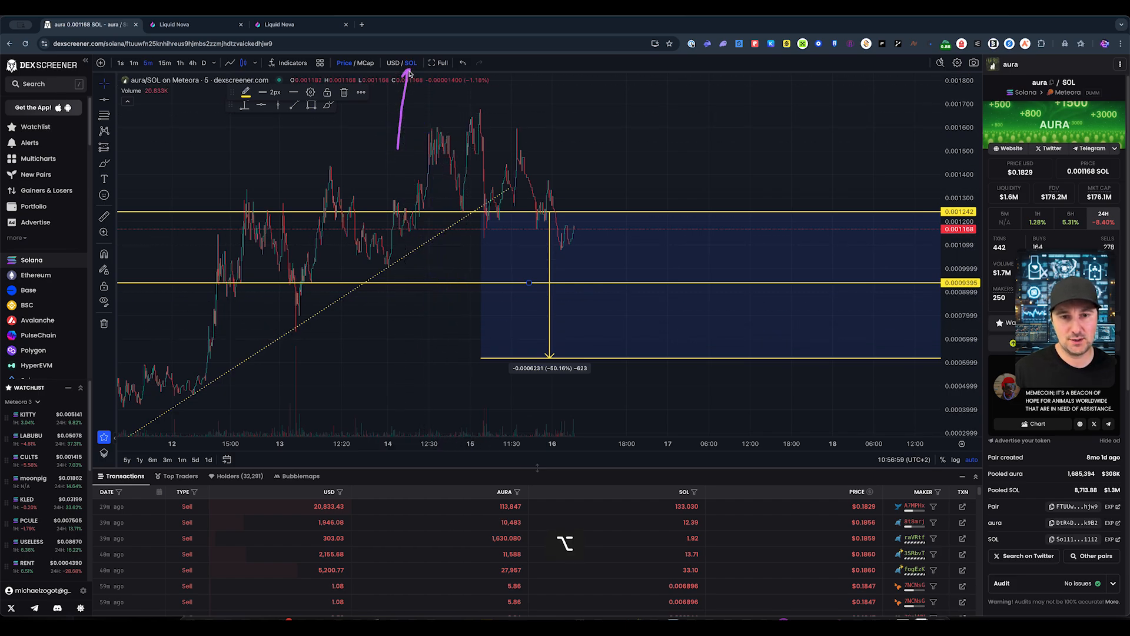
click(411, 72)
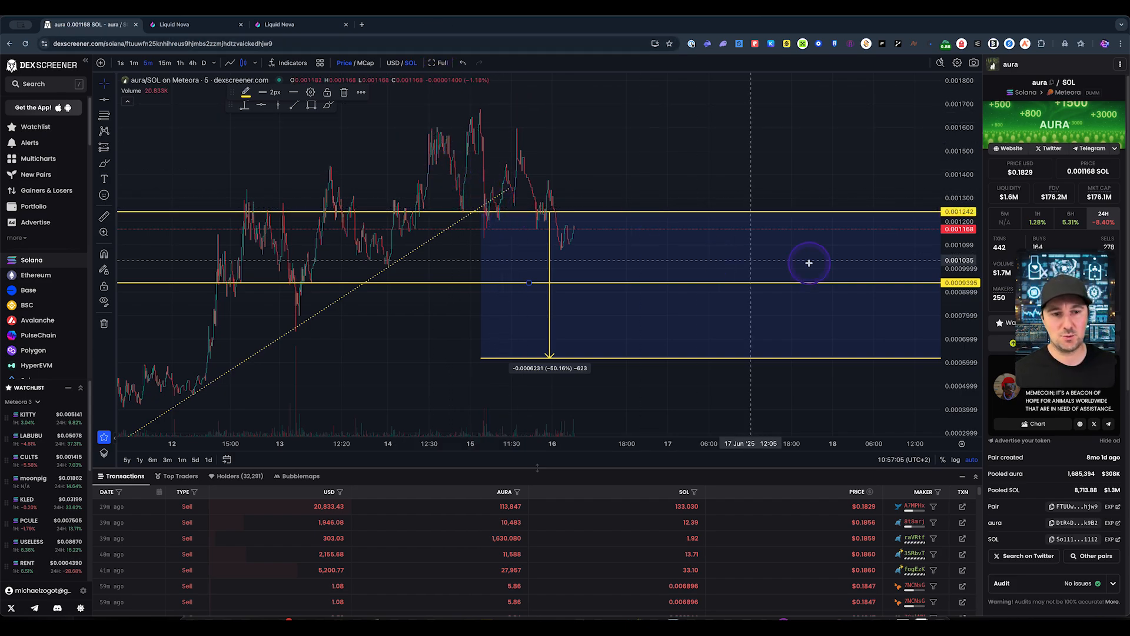
mouse_move(975, 268)
mouse_down()
mouse_move(927, 281)
mouse_move(942, 307)
mouse_move(979, 302)
mouse_up()
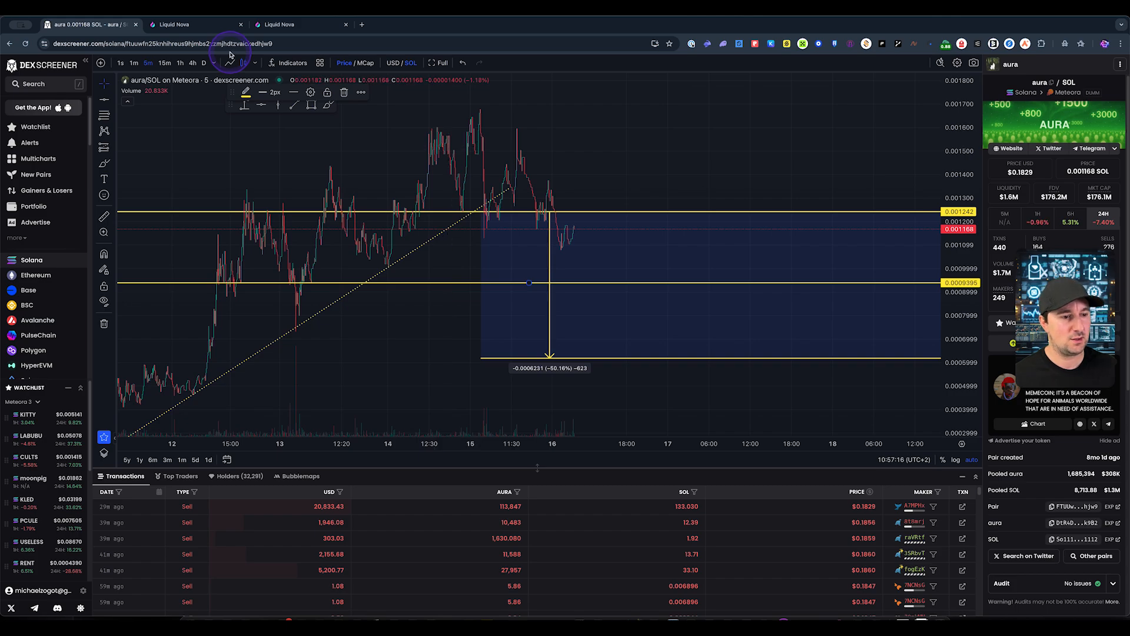
click(281, 29)
Clear the prefilled price target of the price trigger.
click(599, 393)
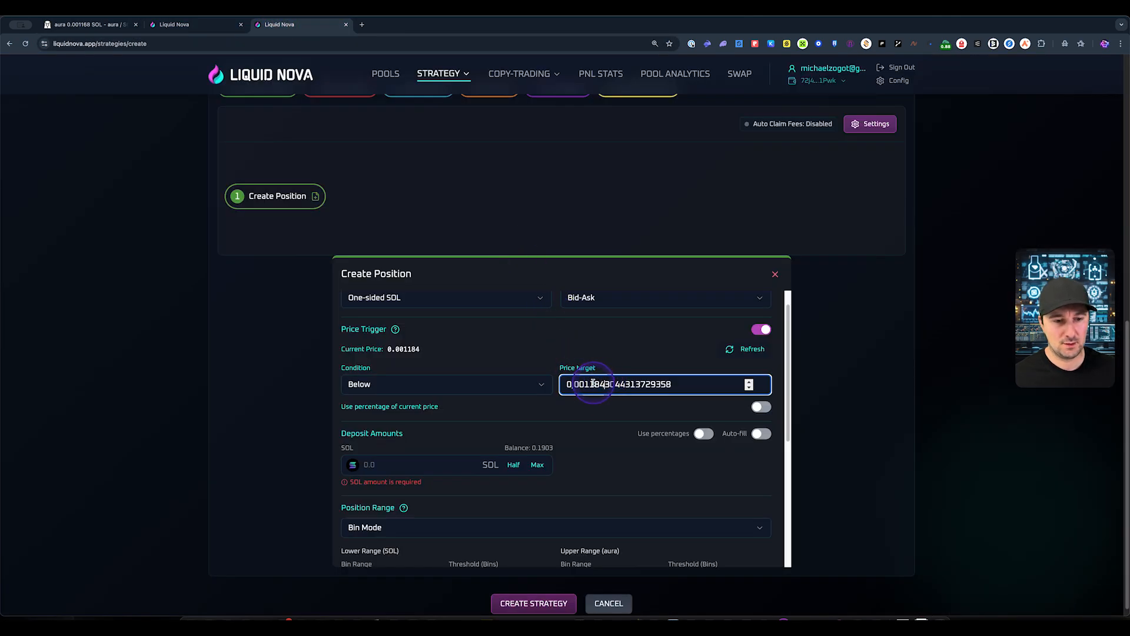
drag(584, 386, 687, 379)
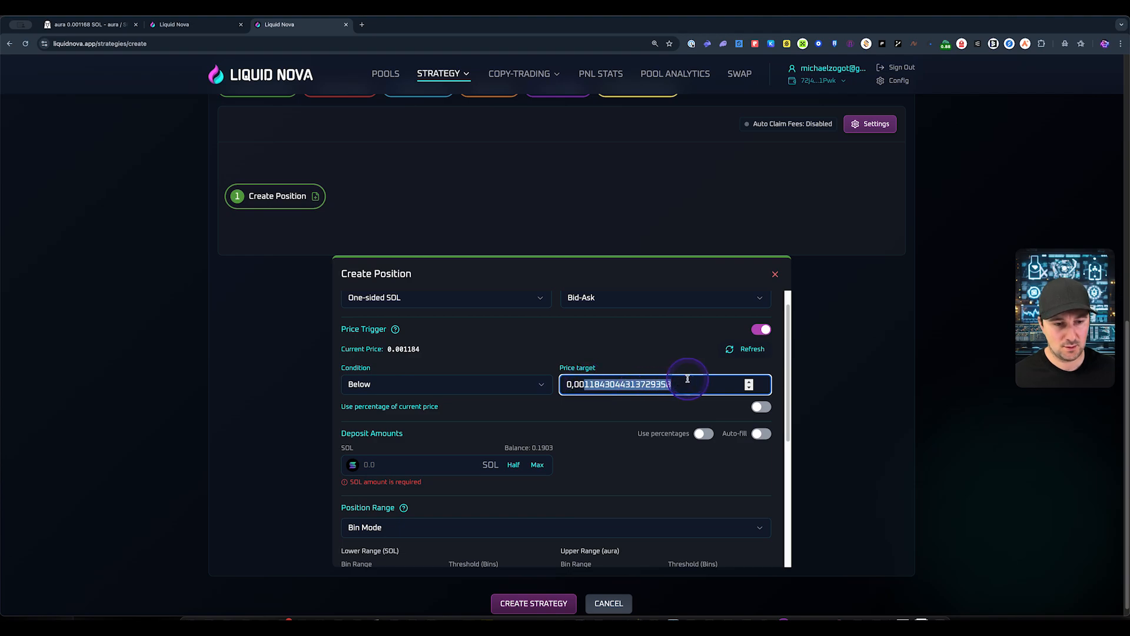
key(BackSpace)
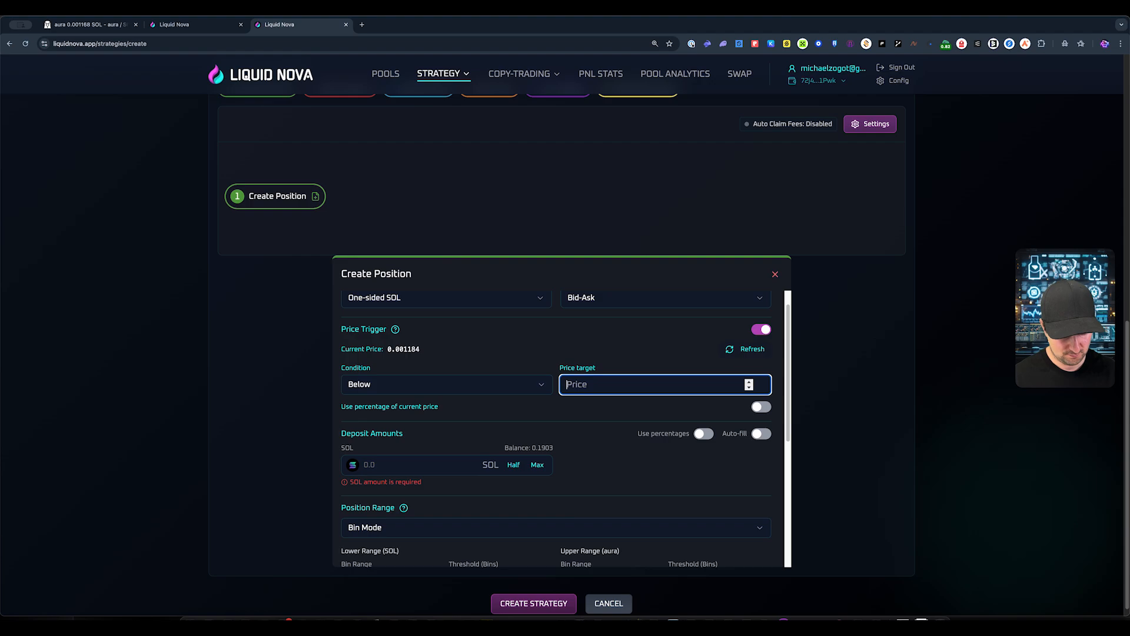
key(BackSpace)
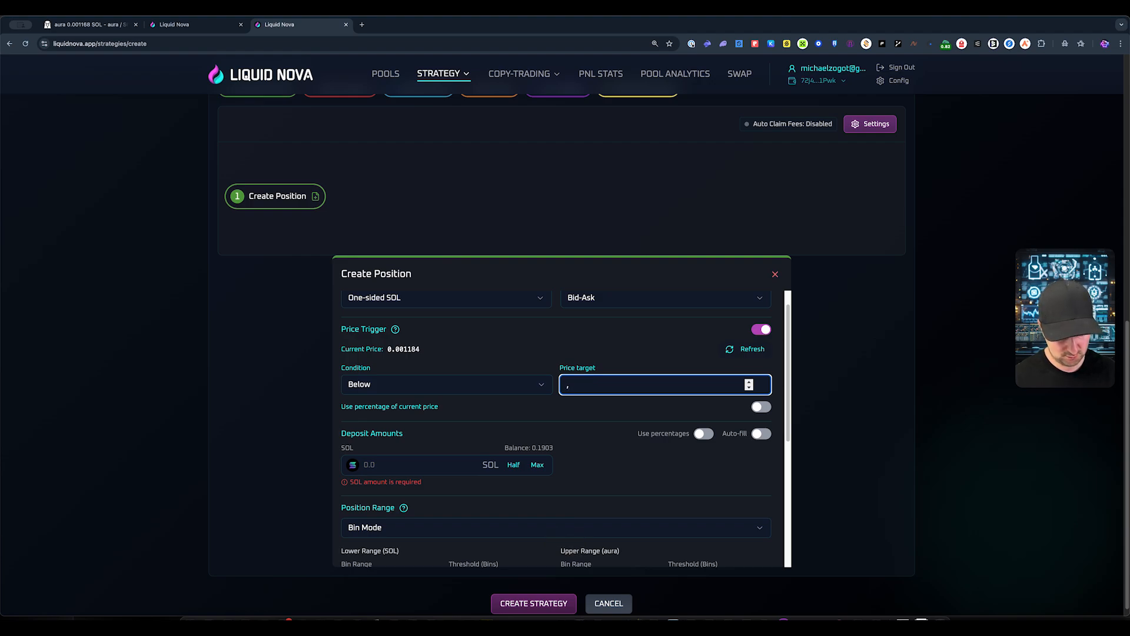
key(BackSpace)
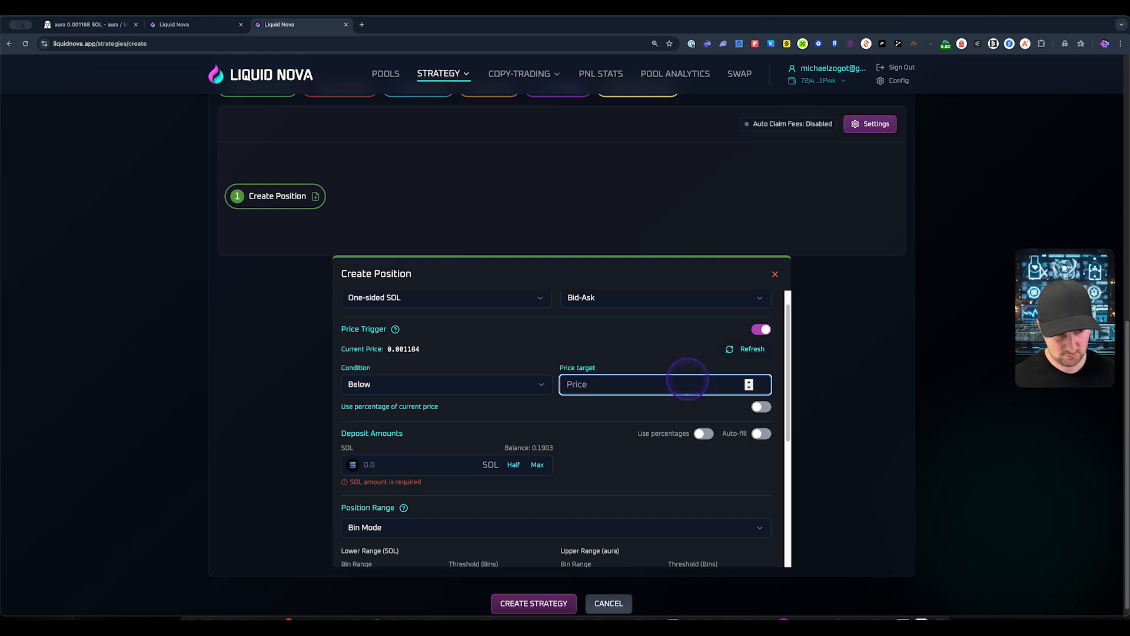
On the DEX Screener aura/SOL chart, copy the price coordinate of the lower yellow horizontal line.
click(117, 27)
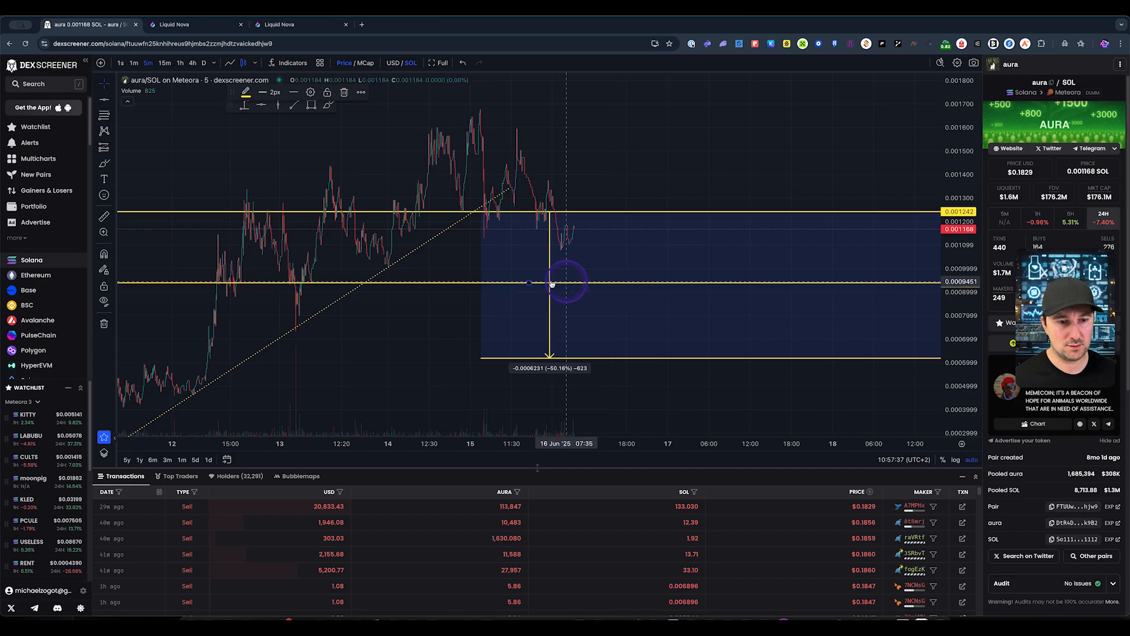
drag(551, 284, 467, 283)
double_click(476, 283)
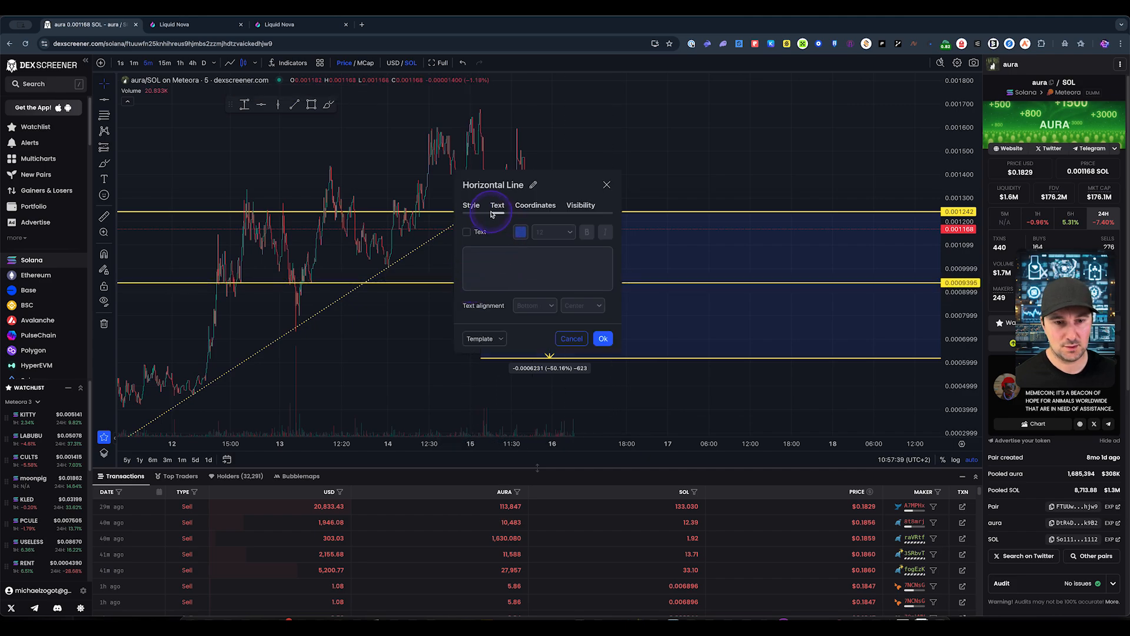
click(471, 205)
click(536, 205)
click(517, 231)
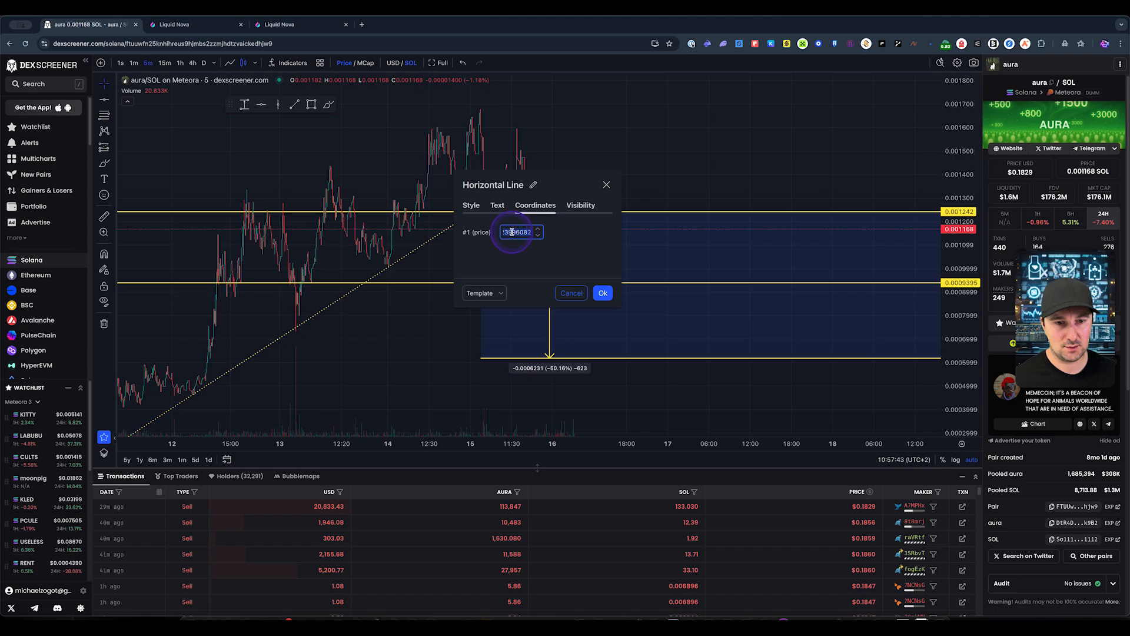
drag(512, 232, 498, 238)
key(super+c)
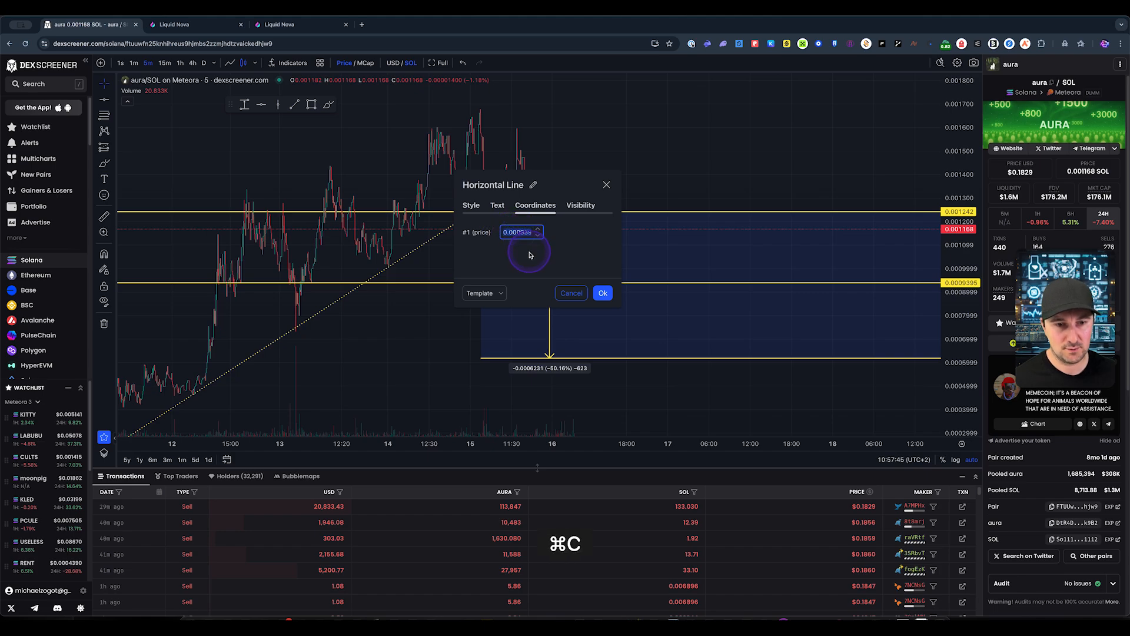
Return to Liquid Nova and paste the copied price 0.000939523996082 as the trigger's price target.
click(273, 26)
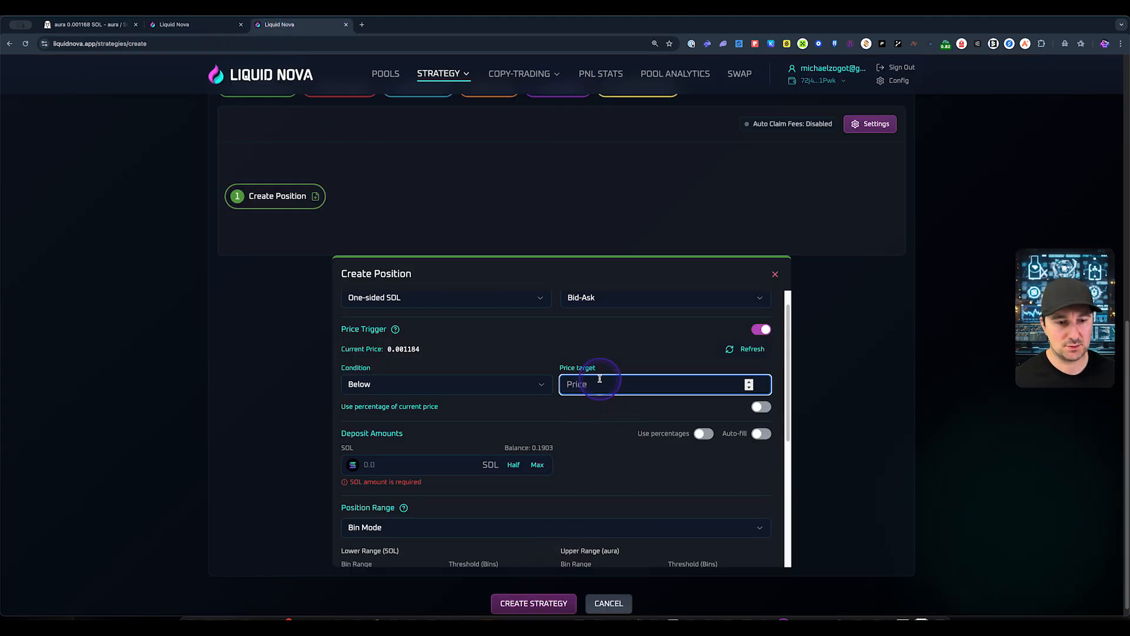
key(super+v)
click(593, 422)
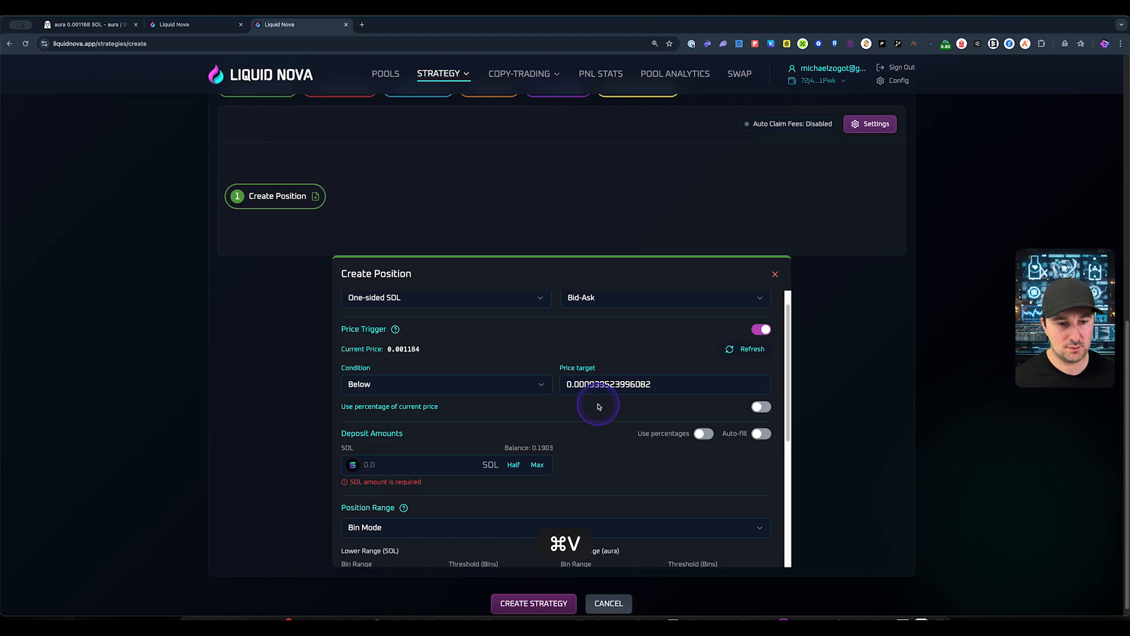
click(587, 387)
click(637, 385)
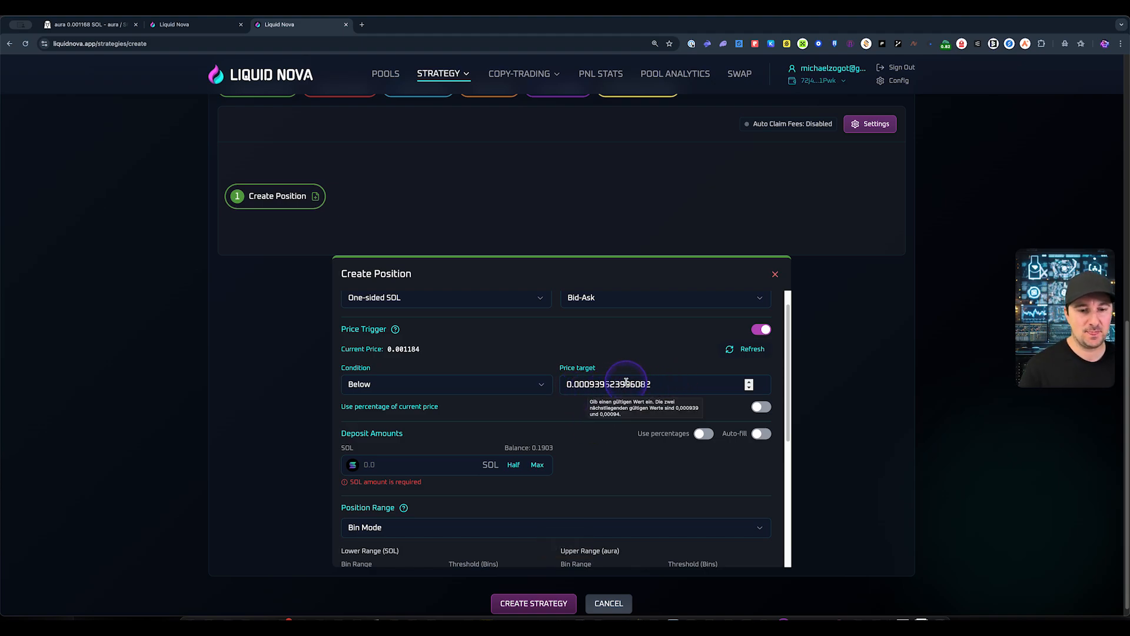
click(579, 405)
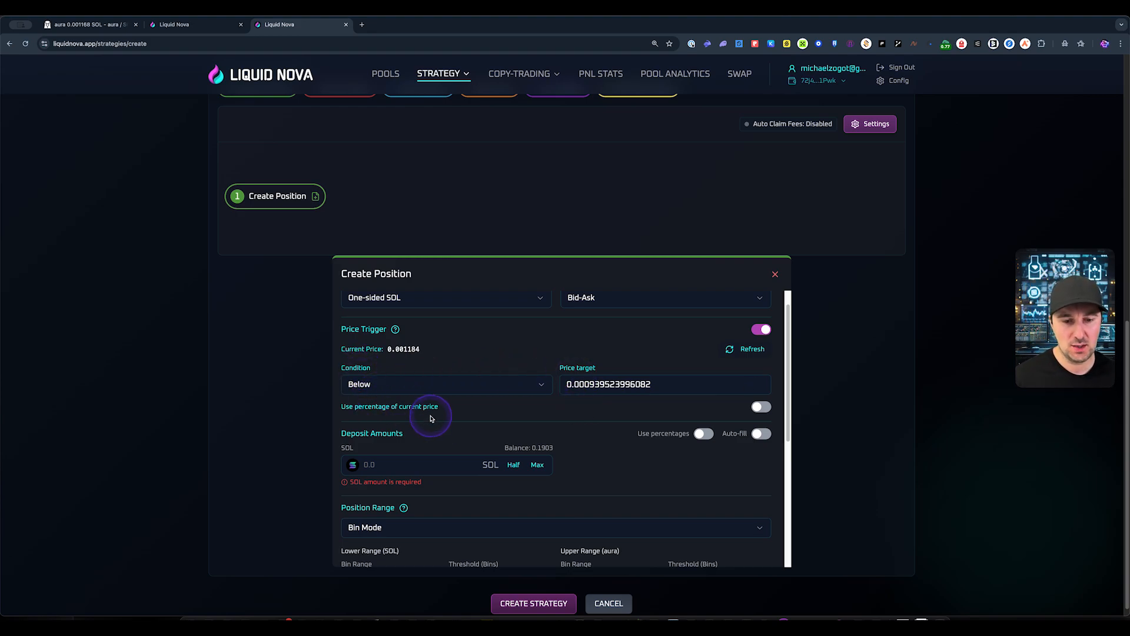
Set the position's SOL deposit amount to 0.05.
scroll(442, 442, down, 3)
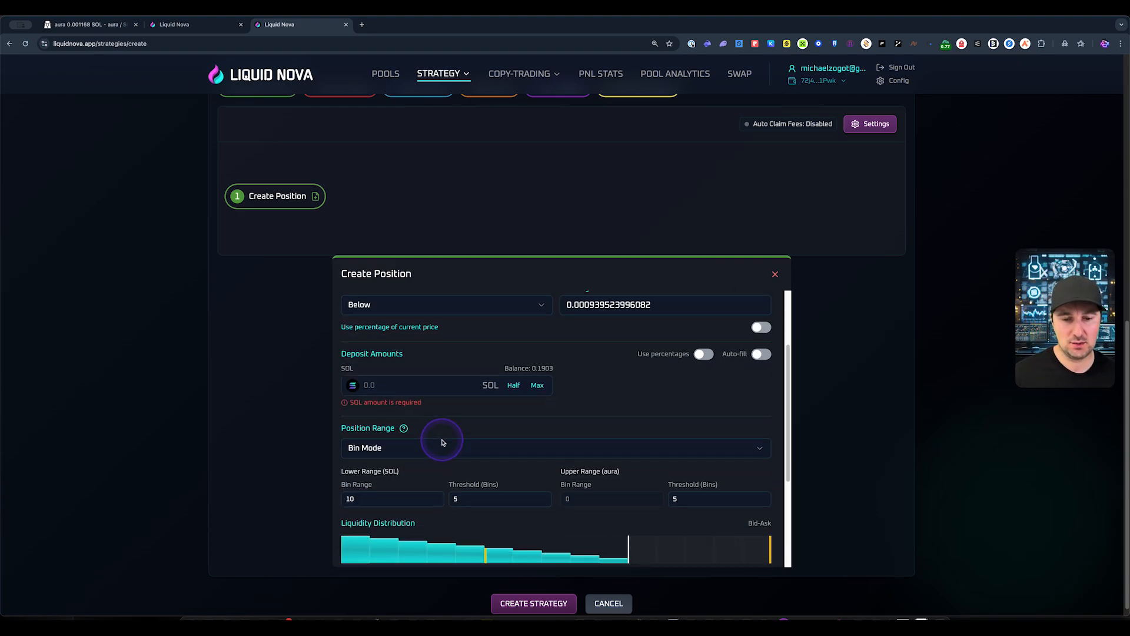
click(381, 385)
text(0)
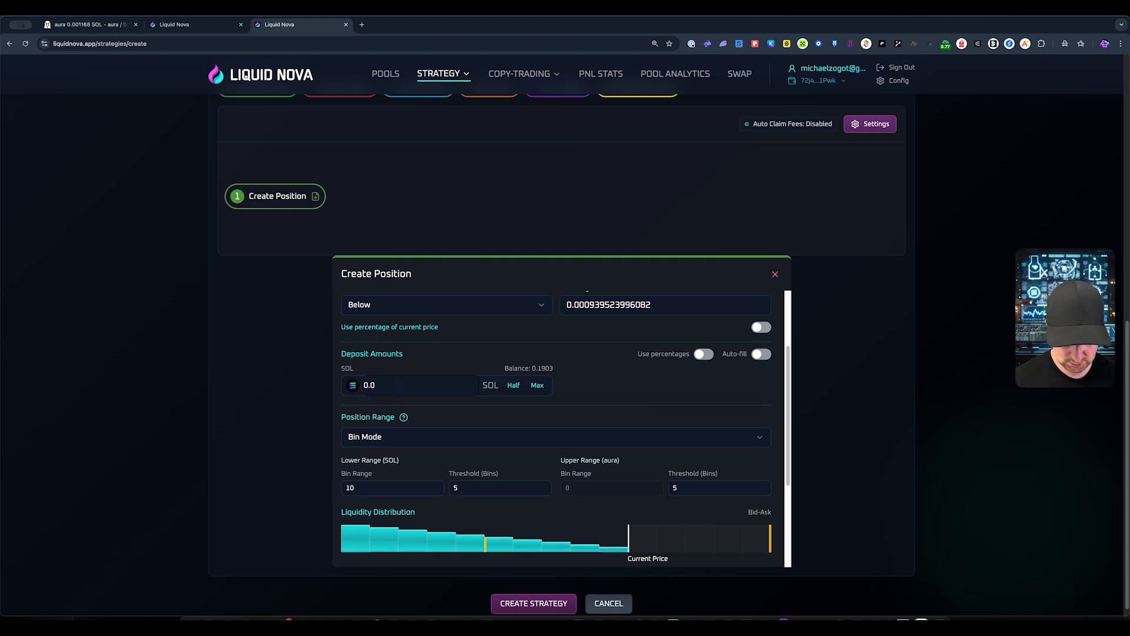
click(300, 435)
drag(389, 383, 319, 370)
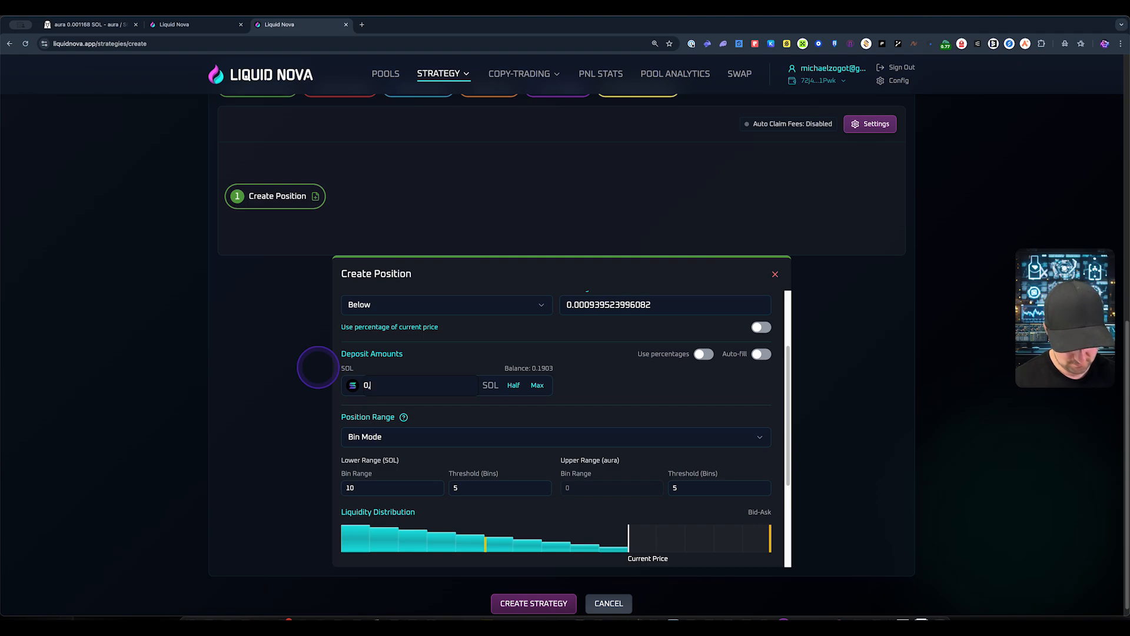
key(BackSpace)
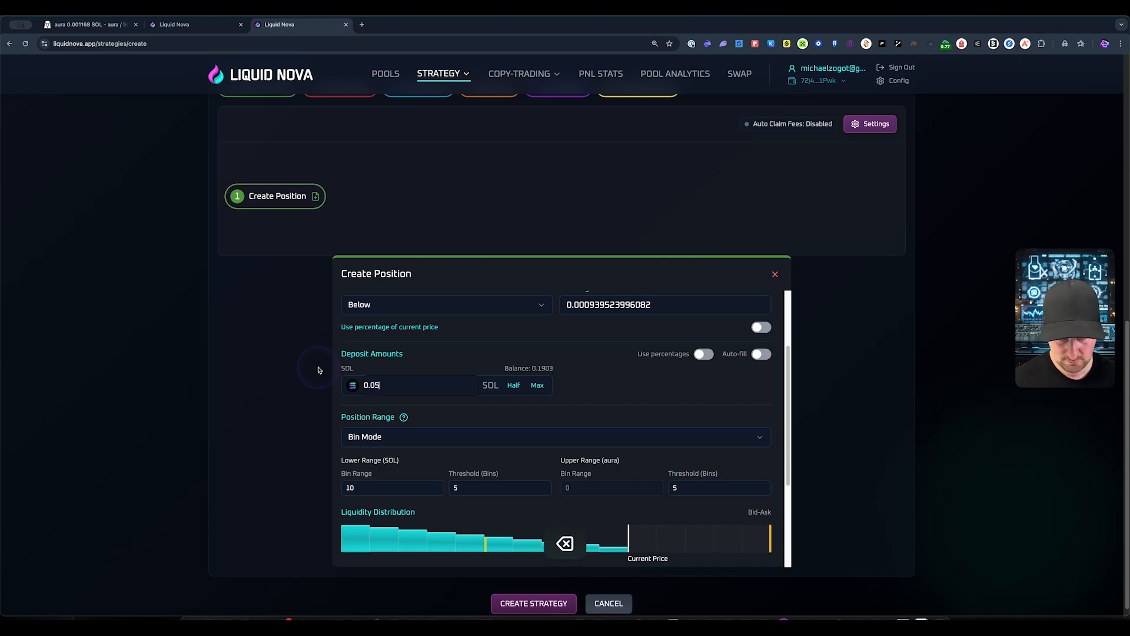
click(312, 400)
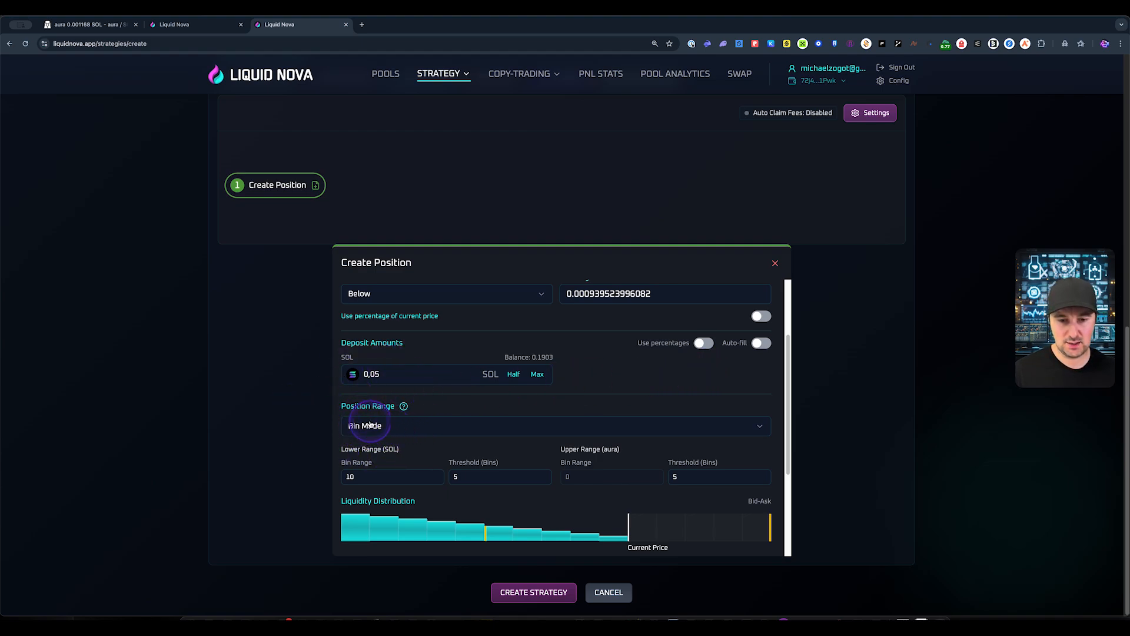
Keep the position range in Bin Mode and set the lower SOL bin range to 69.
click(411, 429)
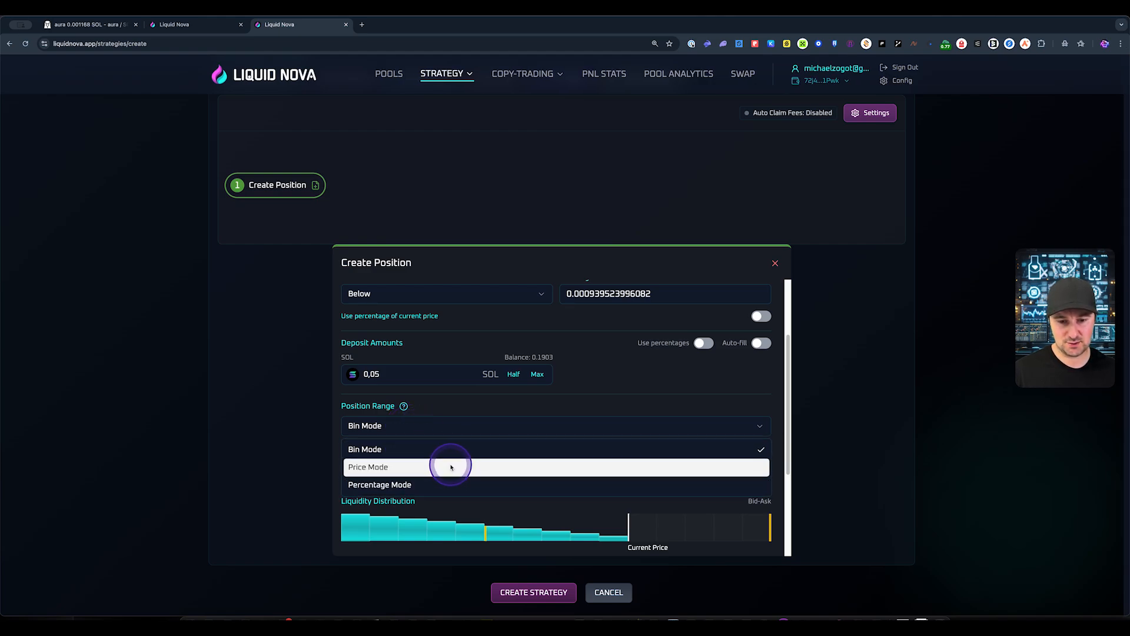
click(386, 450)
key(Tab)
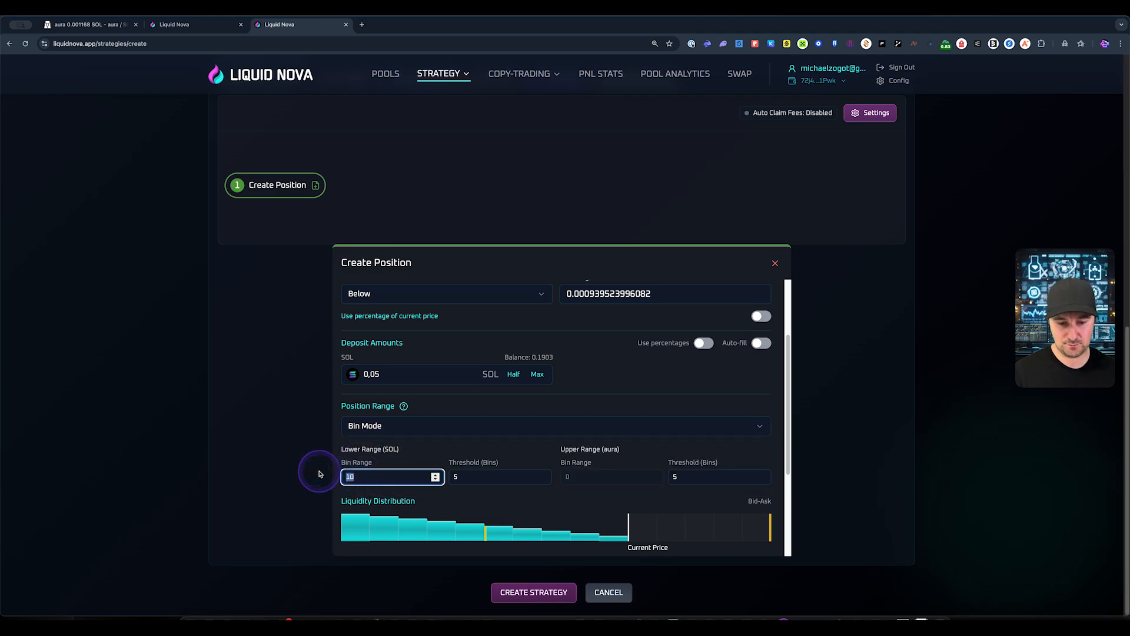
text(69)
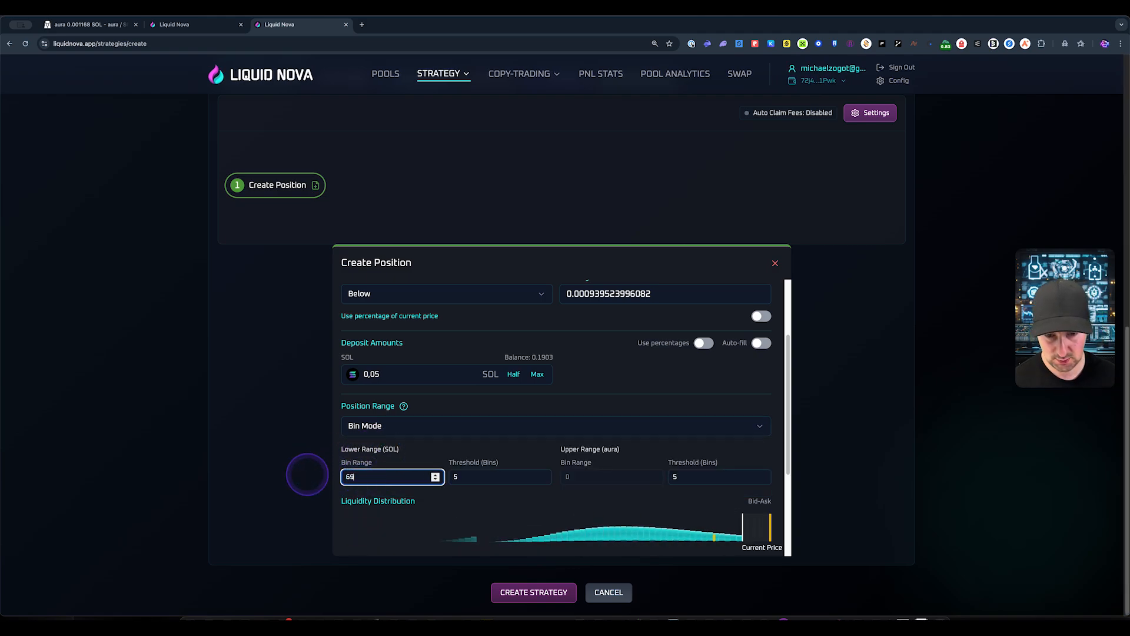
click(278, 472)
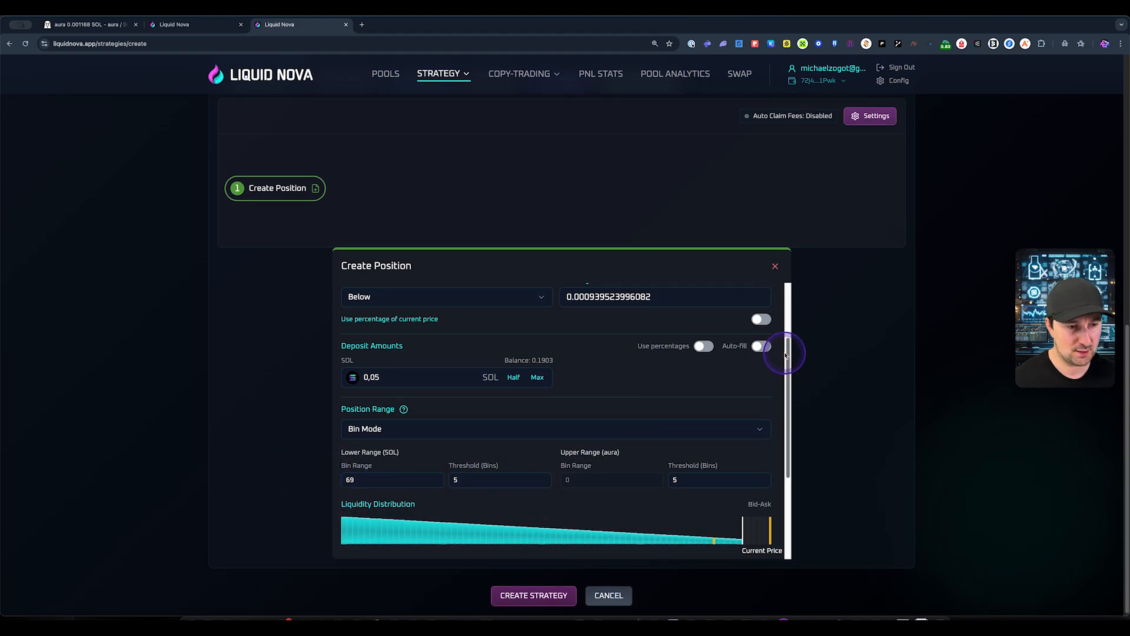
Set the lower SOL range's threshold to 69 bins.
drag(787, 350, 786, 394)
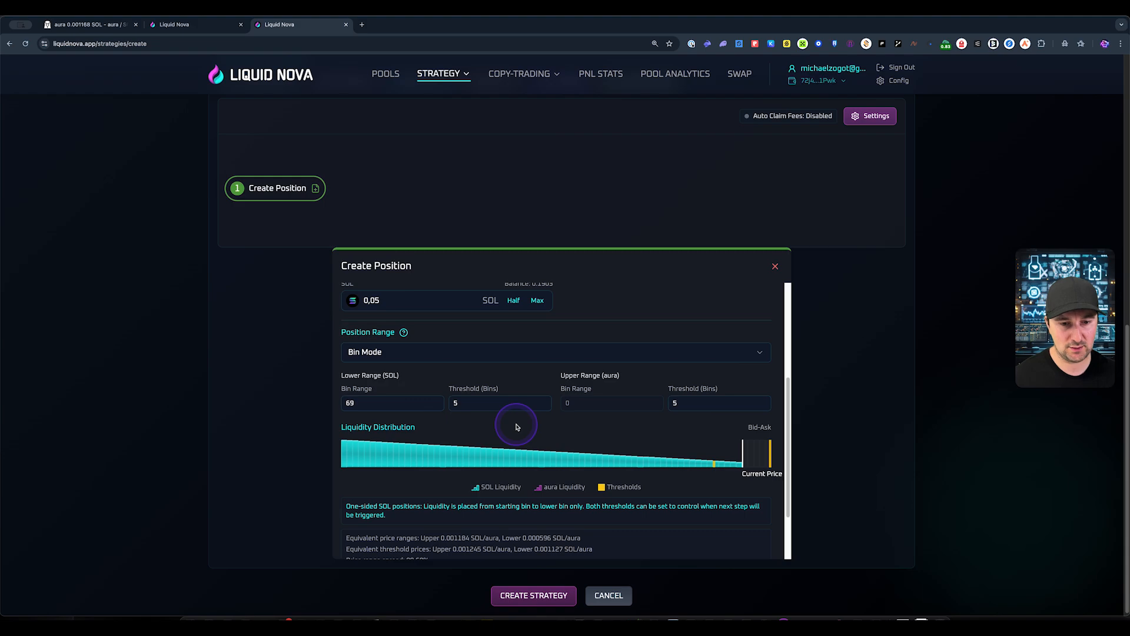
double_click(457, 403)
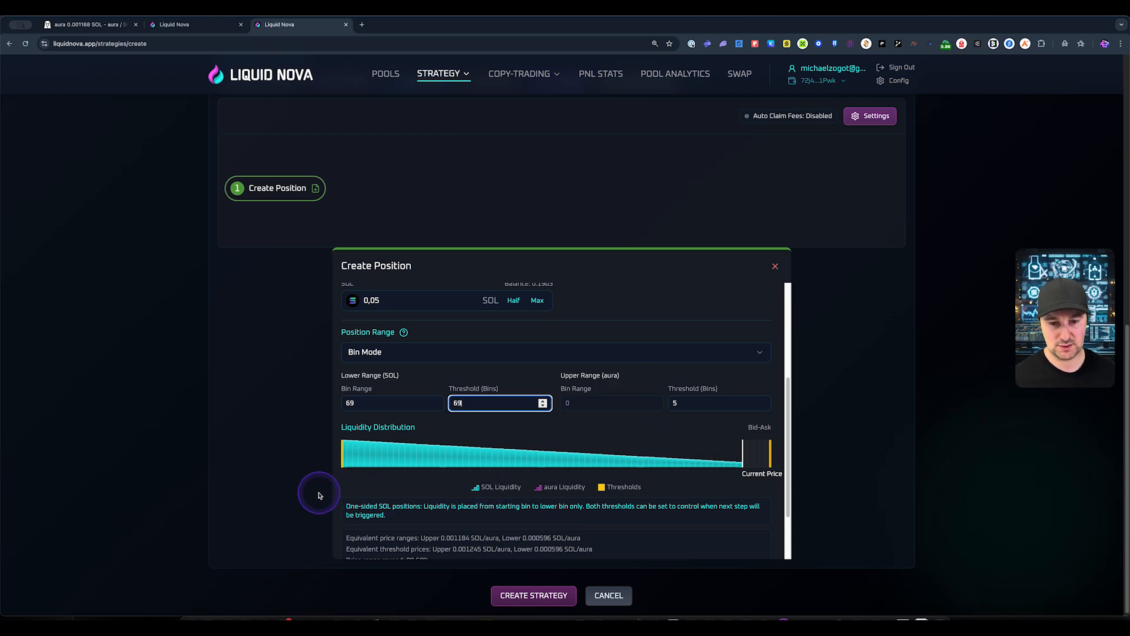
click(347, 455)
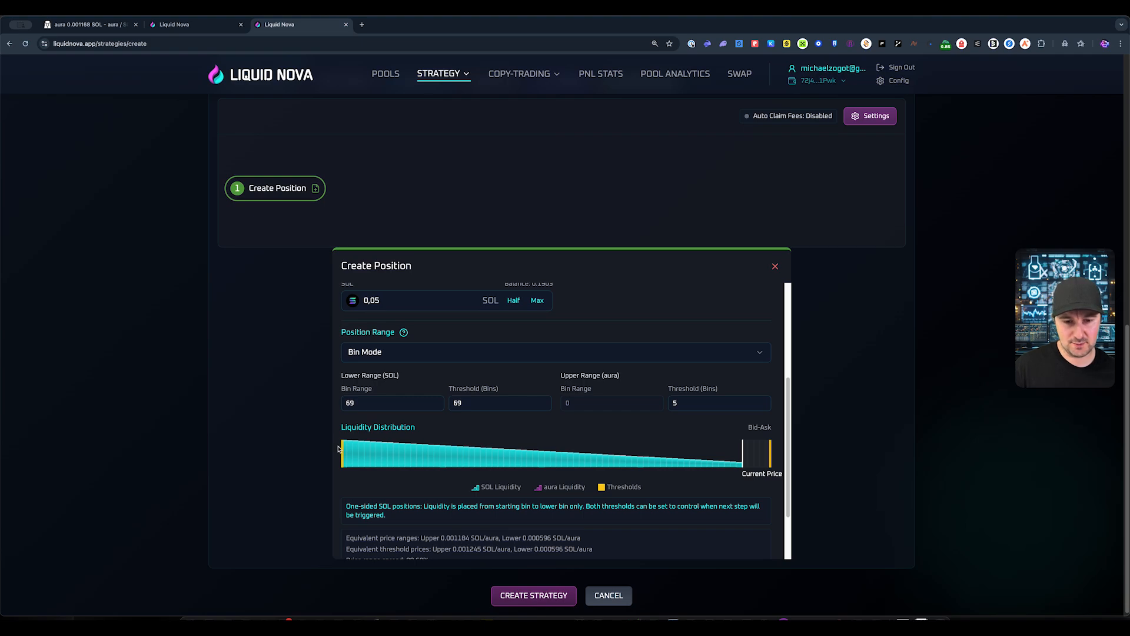
Set the lower SOL range's threshold to 60 bins.
double_click(458, 403)
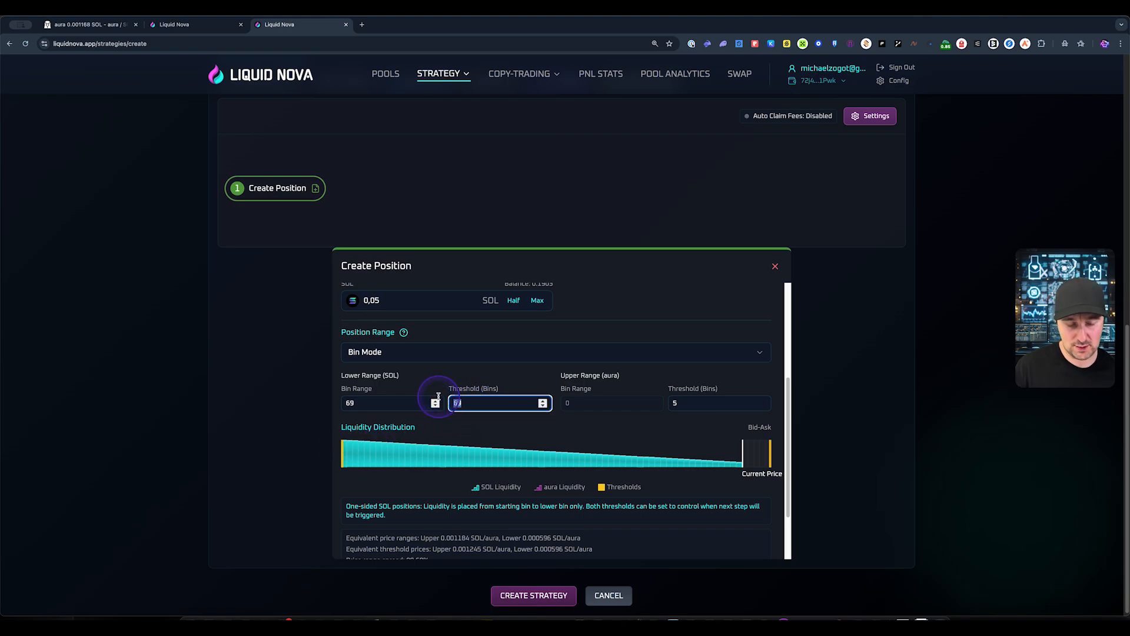
text(60)
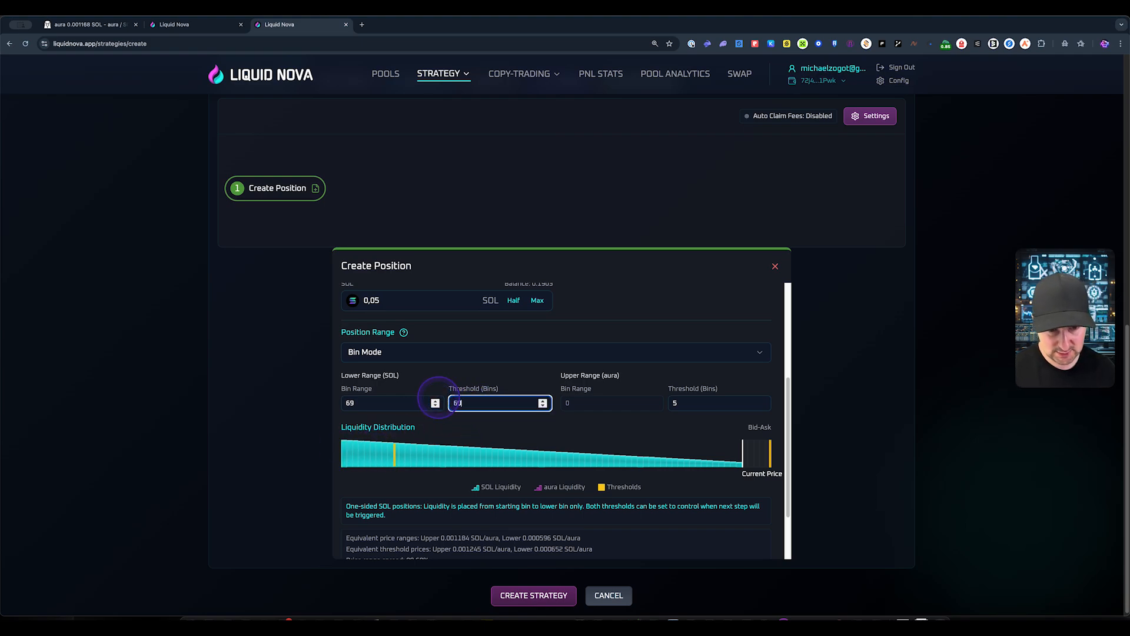
click(513, 440)
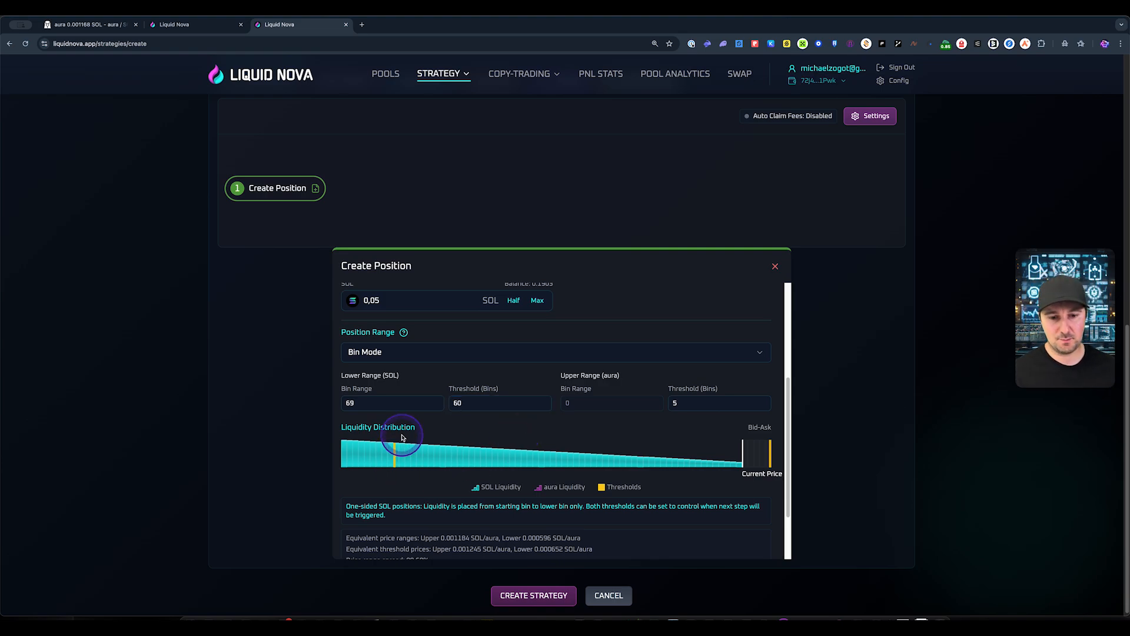
mouse_move(401, 435)
mouse_down()
mouse_move(406, 491)
mouse_move(396, 436)
mouse_move(404, 456)
mouse_up()
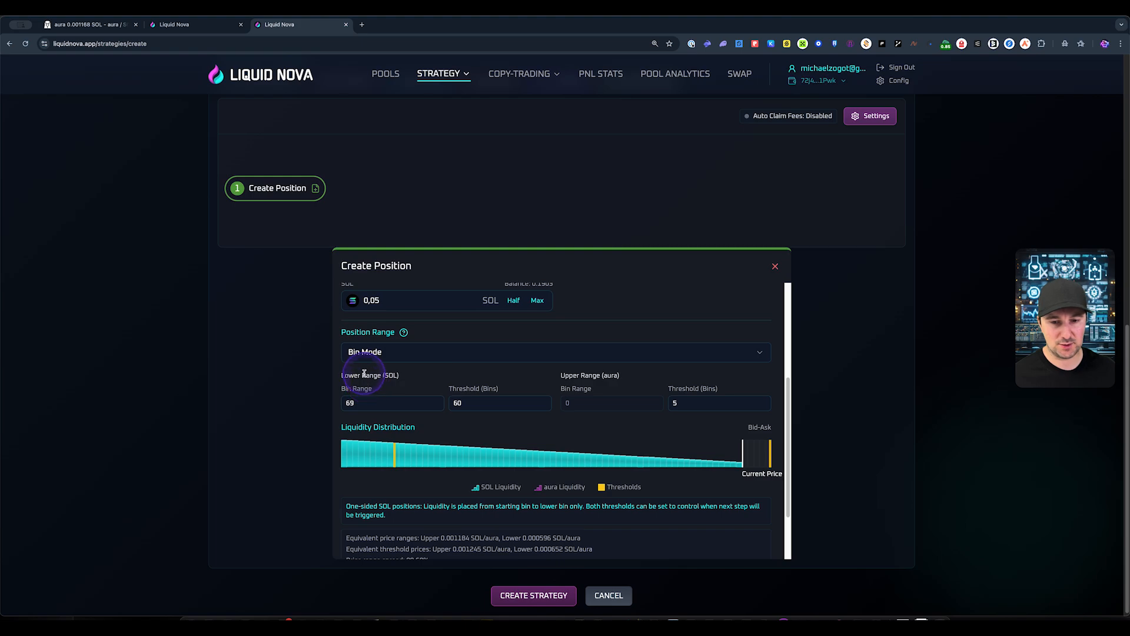
mouse_move(347, 365)
mouse_down()
mouse_move(407, 387)
mouse_move(333, 370)
mouse_up()
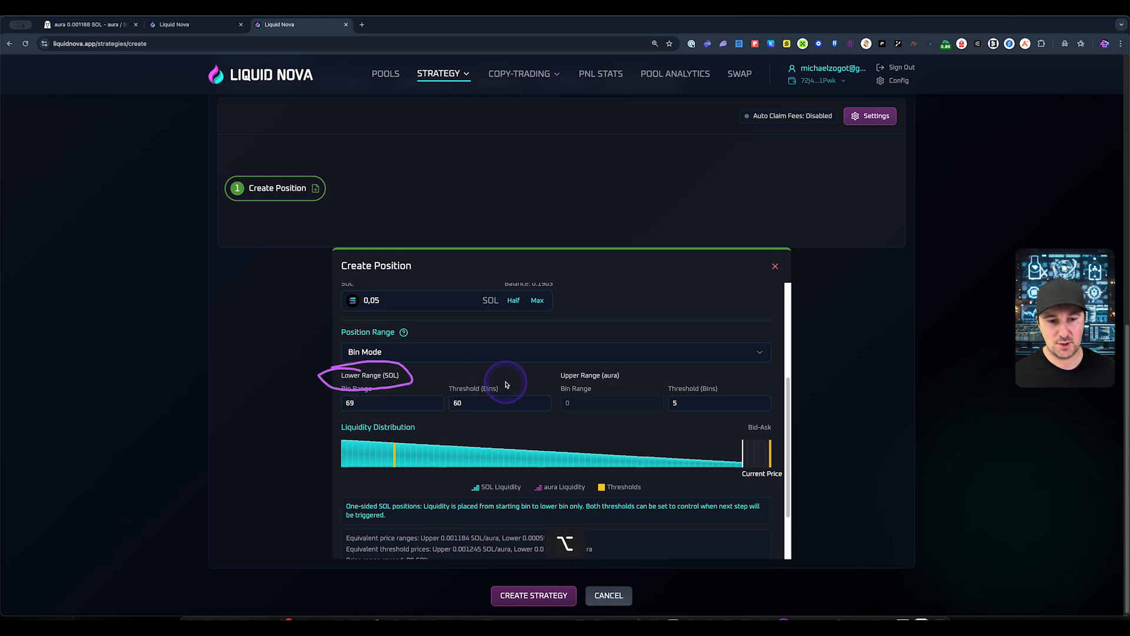
mouse_move(564, 368)
mouse_down()
mouse_move(567, 391)
mouse_move(633, 384)
mouse_move(558, 362)
mouse_move(562, 376)
mouse_up()
click(674, 404)
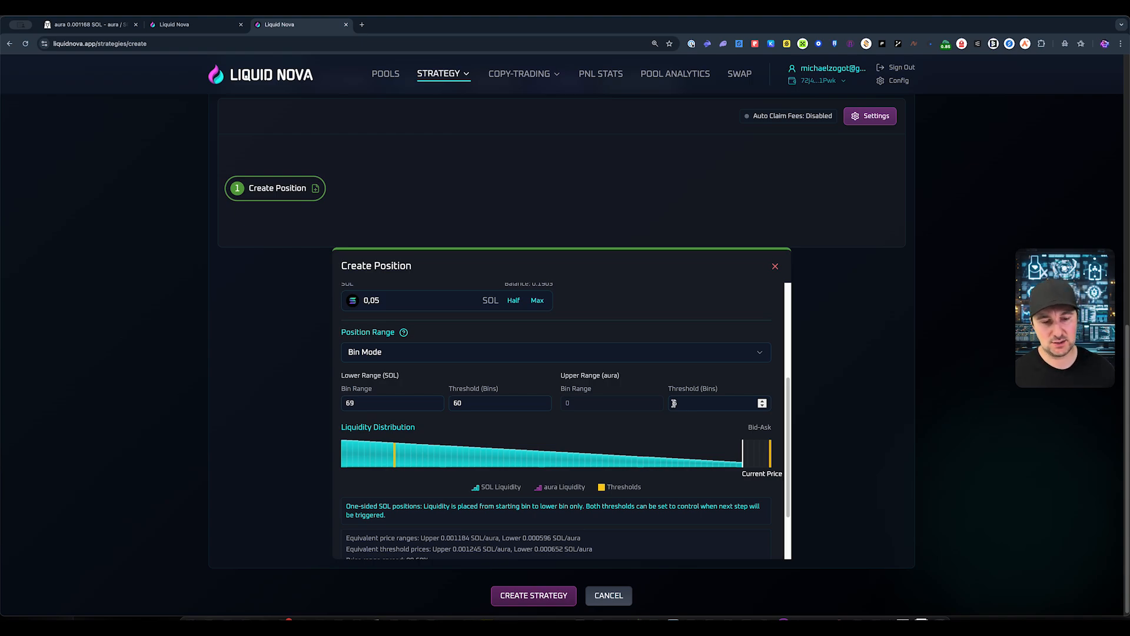
Add an IF Condition step after the Create Position step in the strategy.
scroll(636, 396, down, 3)
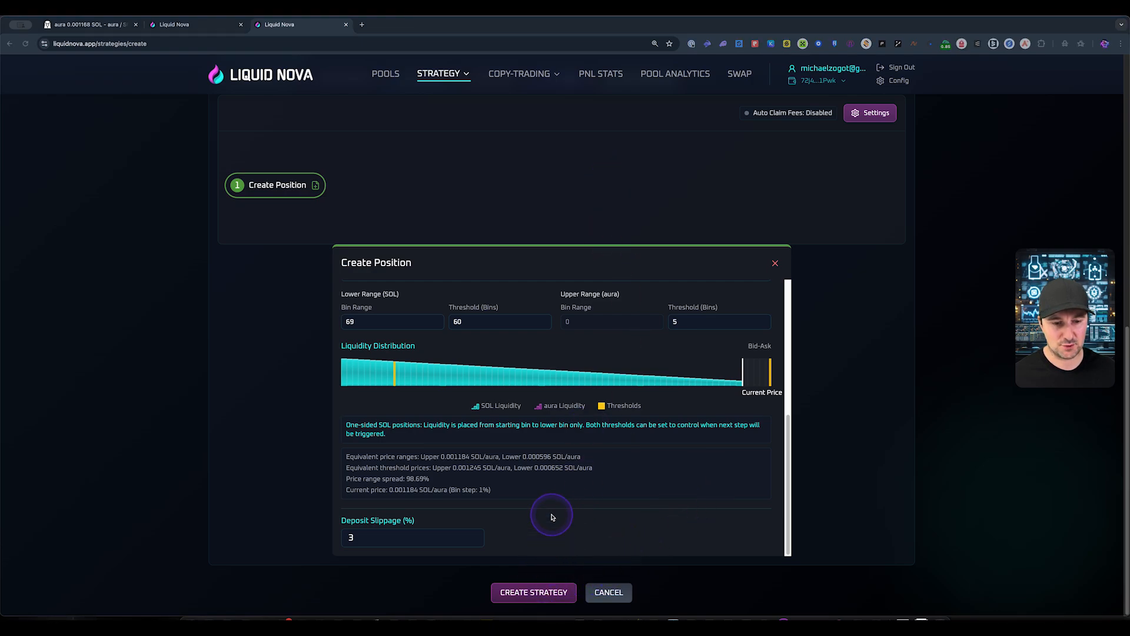
scroll(553, 518, up, 10)
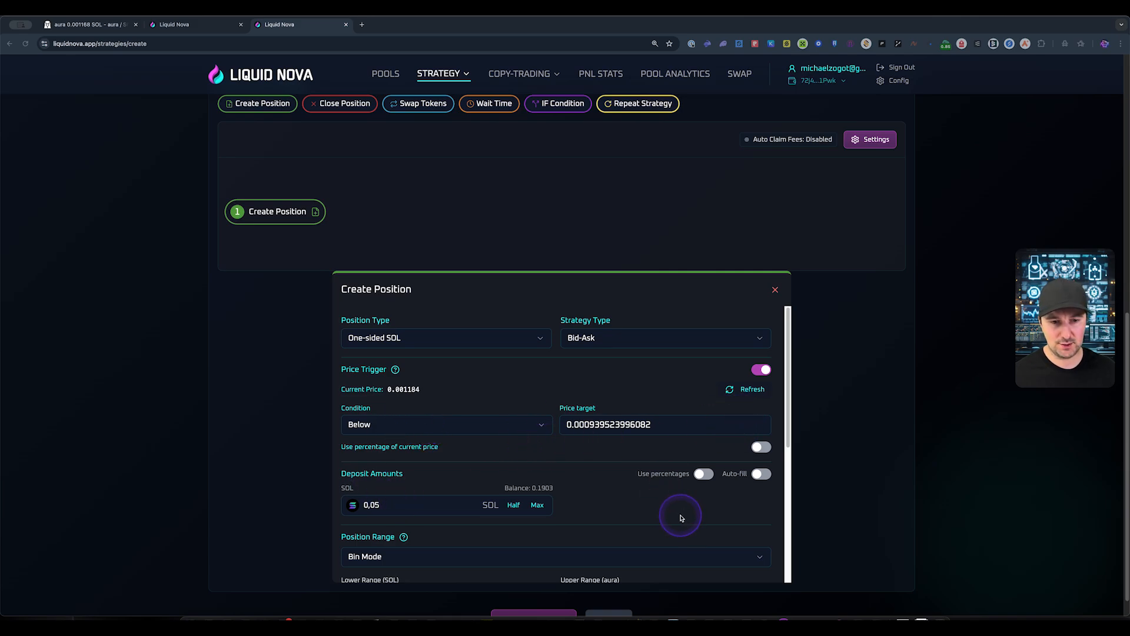
scroll(681, 518, up, 3)
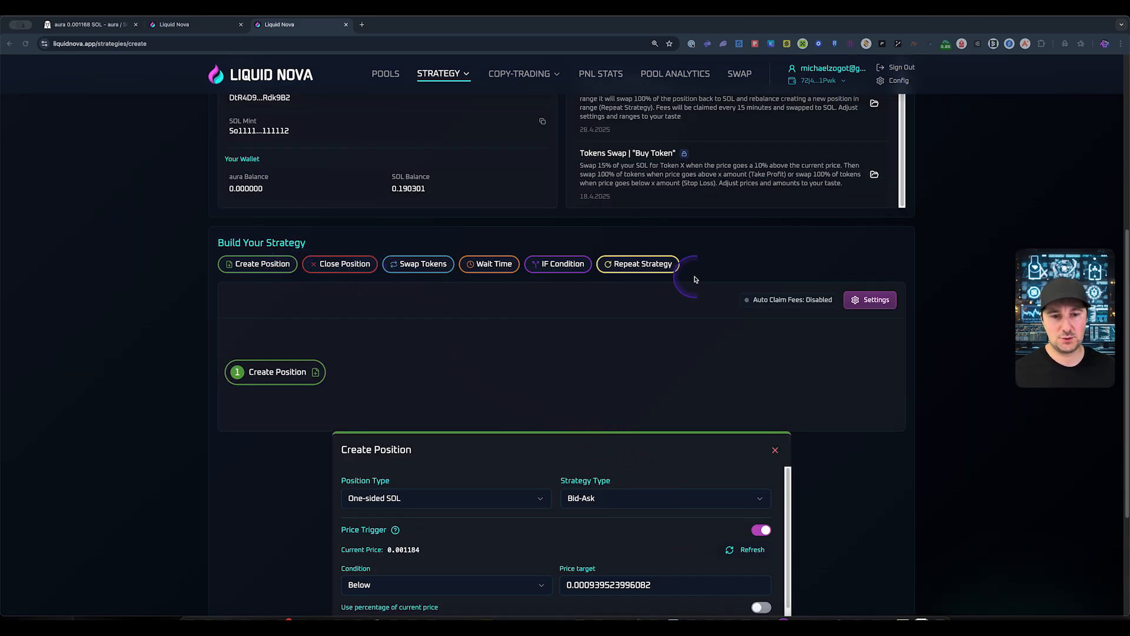
click(560, 269)
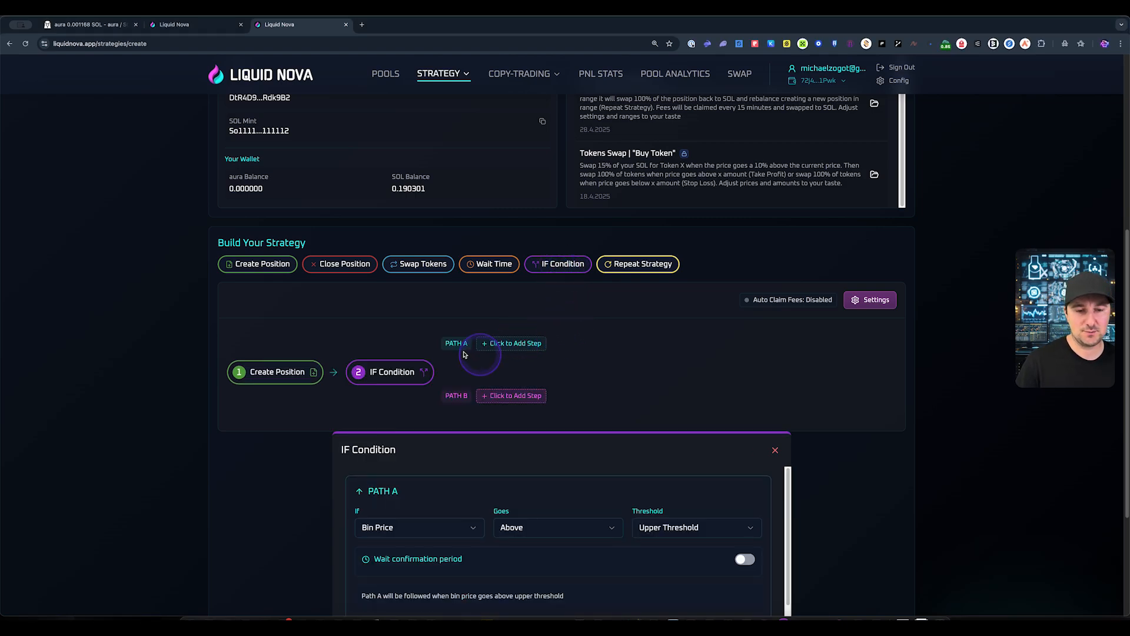
mouse_move(407, 374)
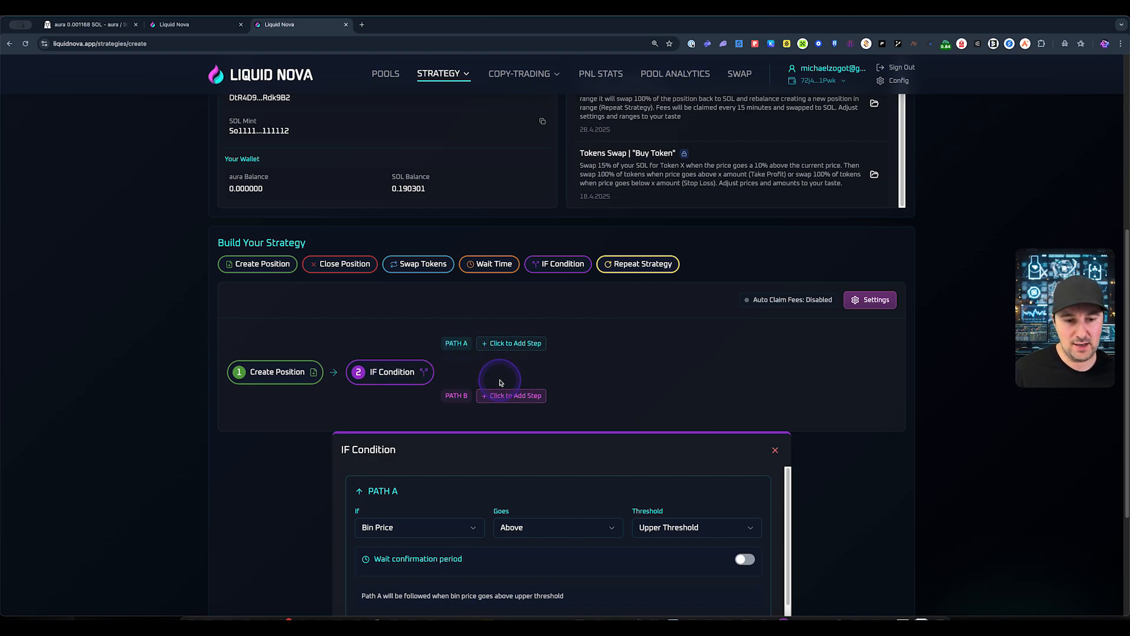
Enable the wait confirmation period for Path A of the IF Condition and set it to 180 seconds.
scroll(586, 402, down, 3)
scroll(586, 401, down, 2)
scroll(565, 389, up, 2)
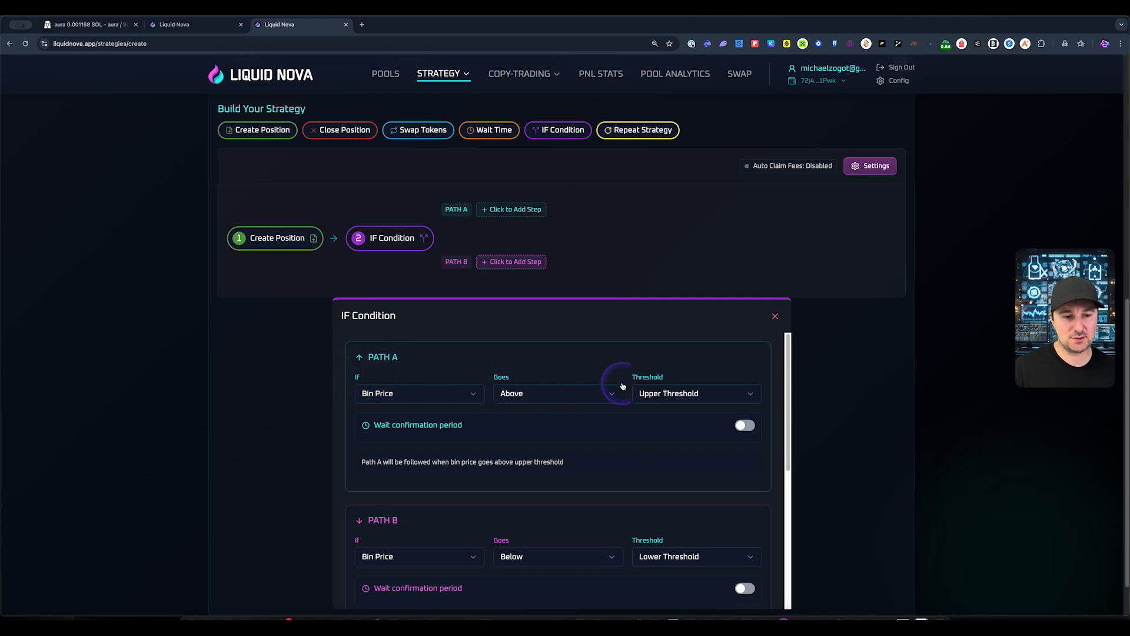
scroll(544, 418, down, 2)
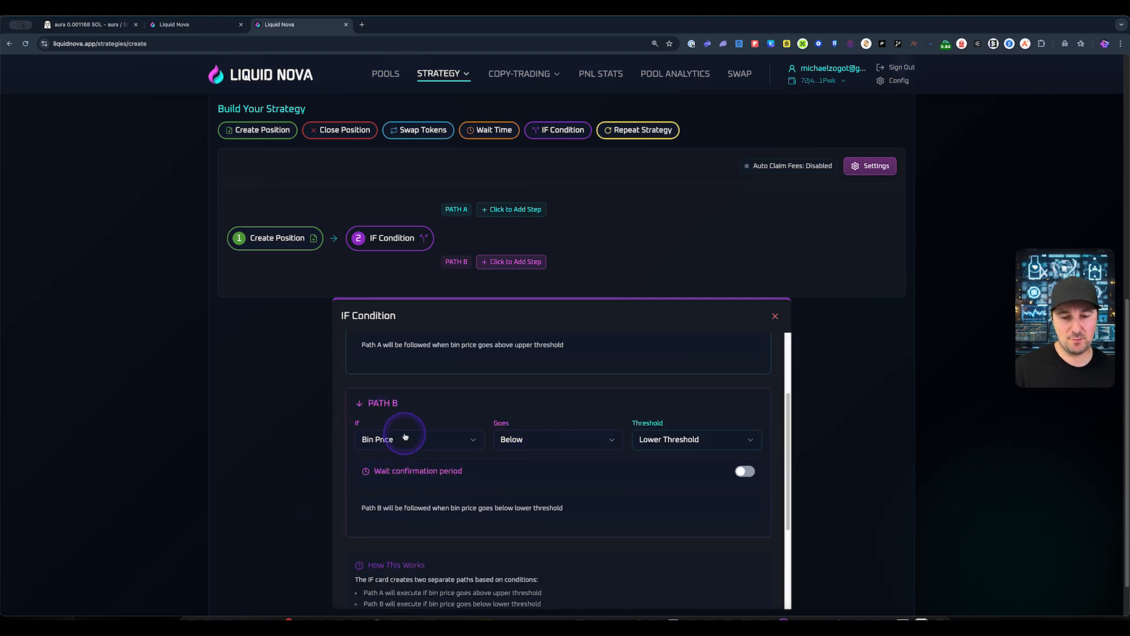
scroll(407, 437, up, 2)
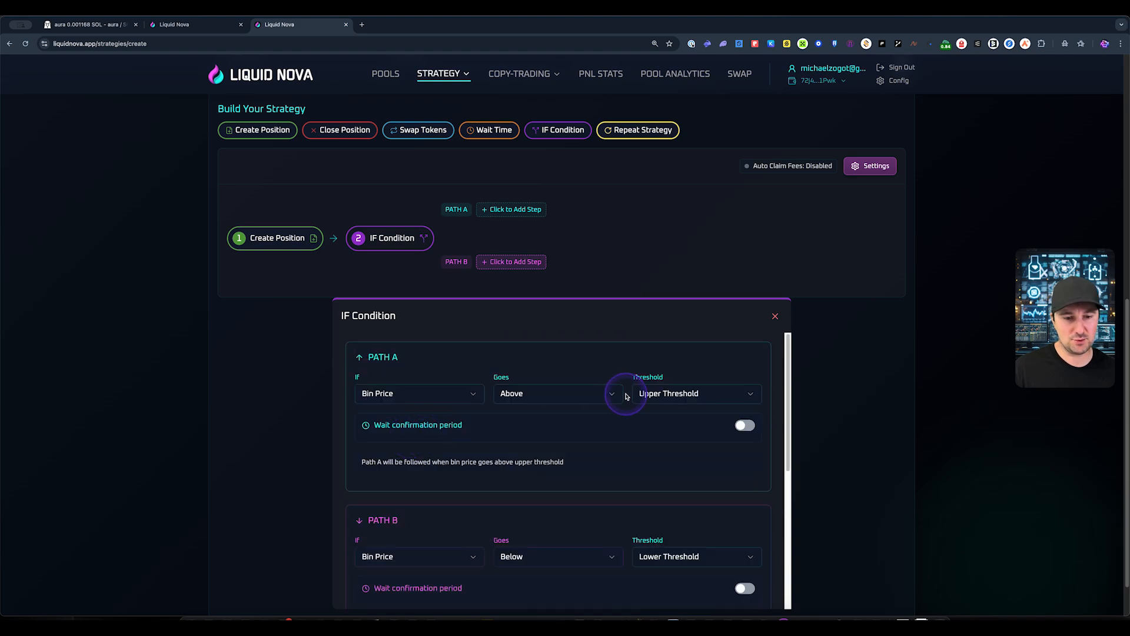
click(744, 425)
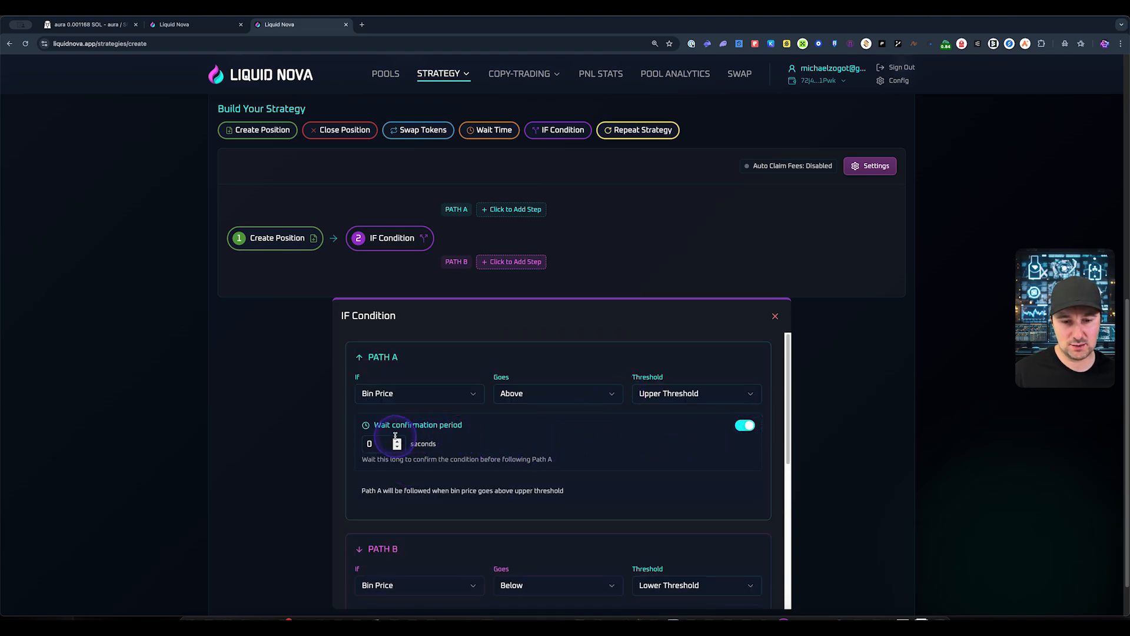
click(373, 443)
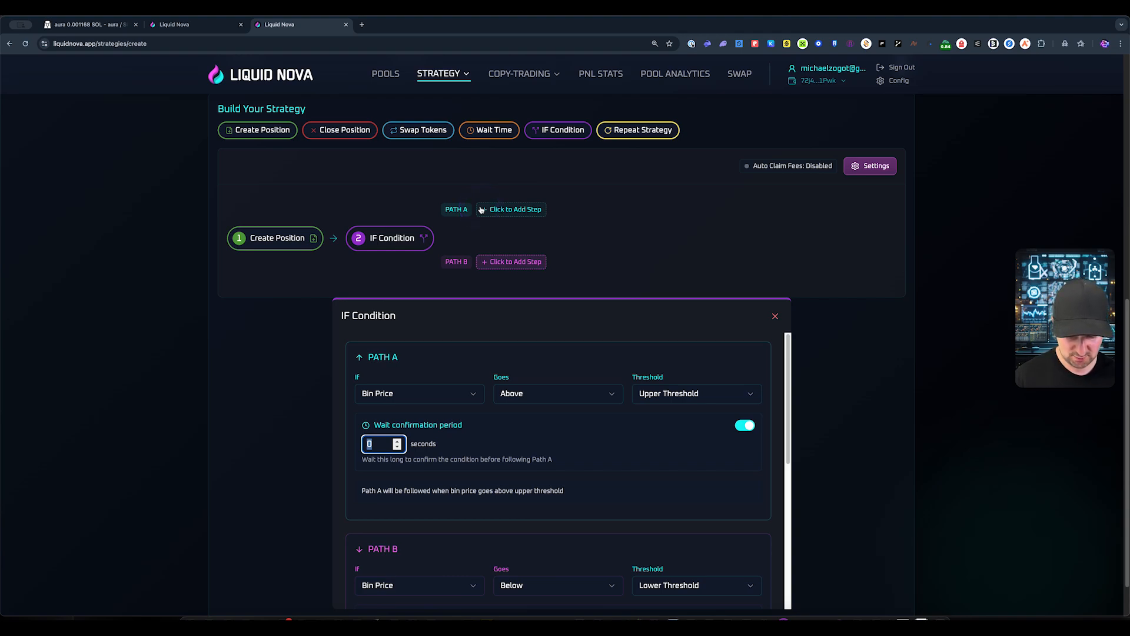
text(180)
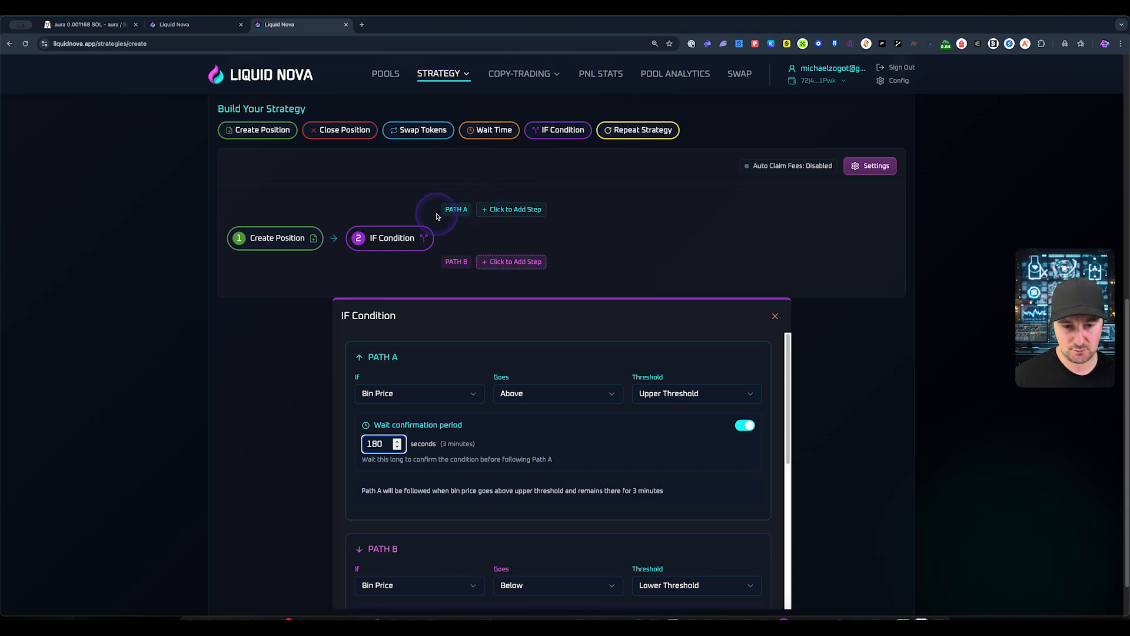
click(218, 549)
Change Path A's wait confirmation period to 30 seconds.
scroll(298, 480, down, 1)
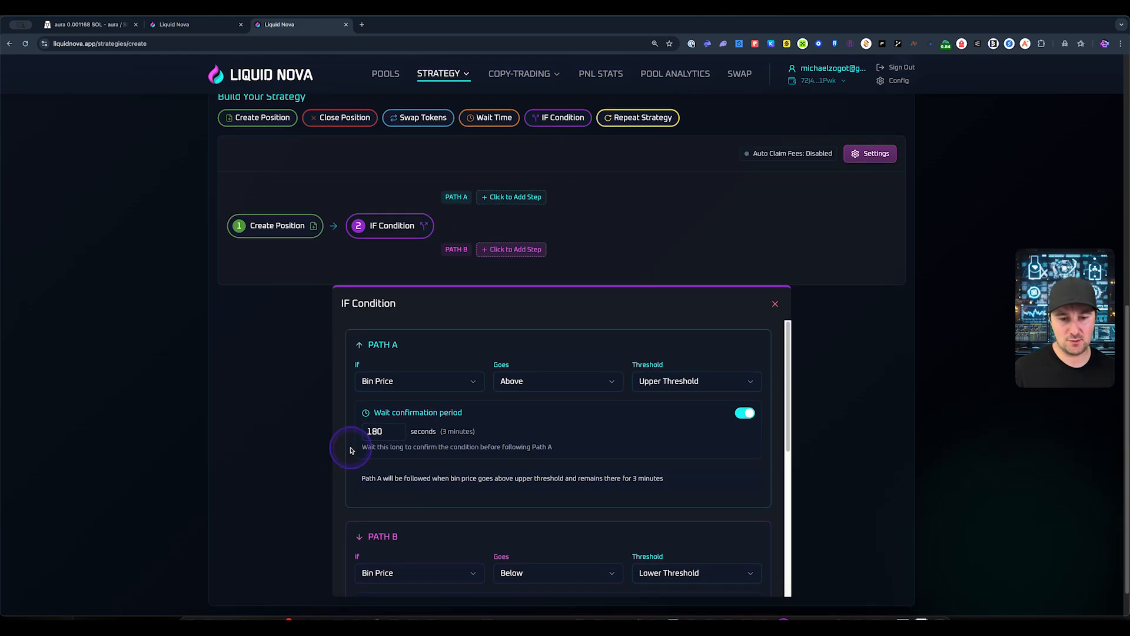
click(379, 433)
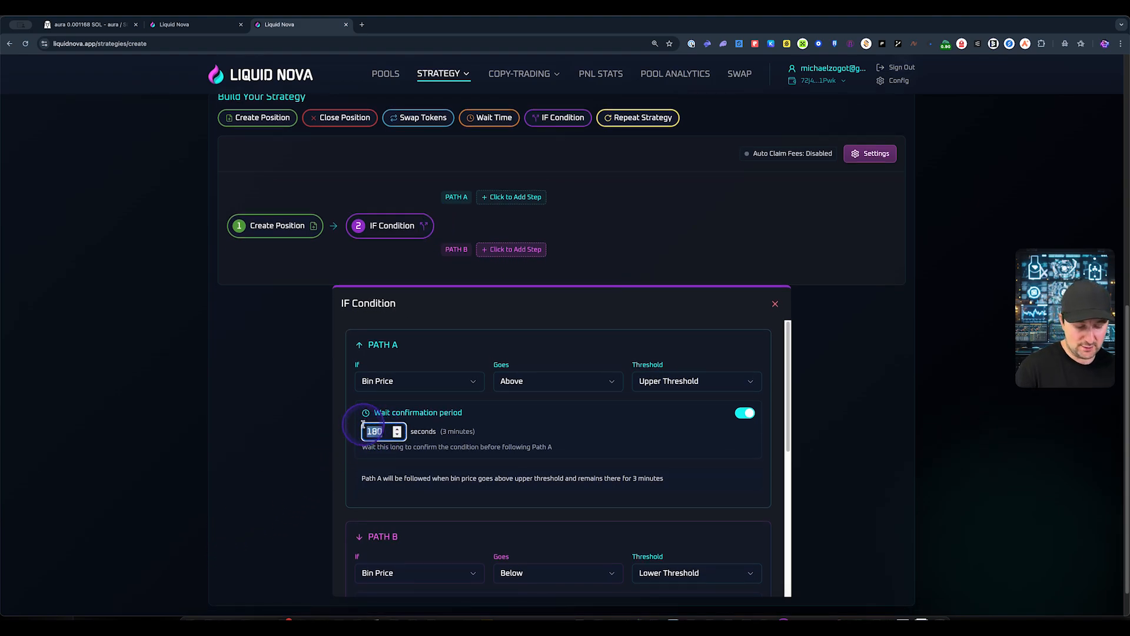
text(30)
Enable the wait confirmation period for Path B of the IF Condition and set it to 30 seconds.
scroll(366, 417, down, 3)
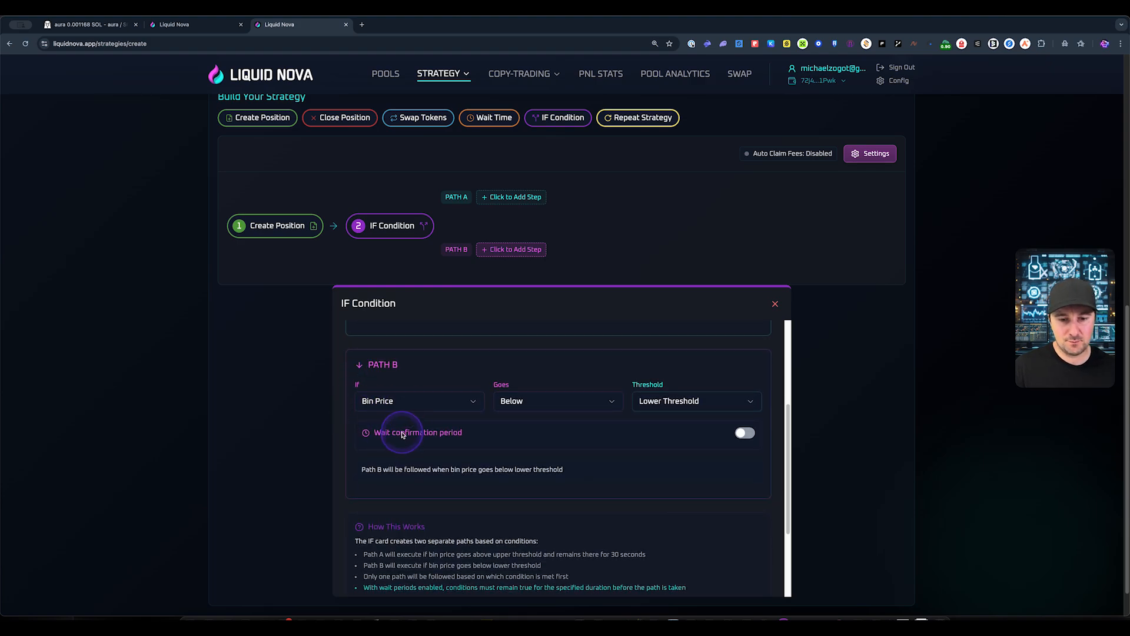
click(745, 433)
click(356, 449)
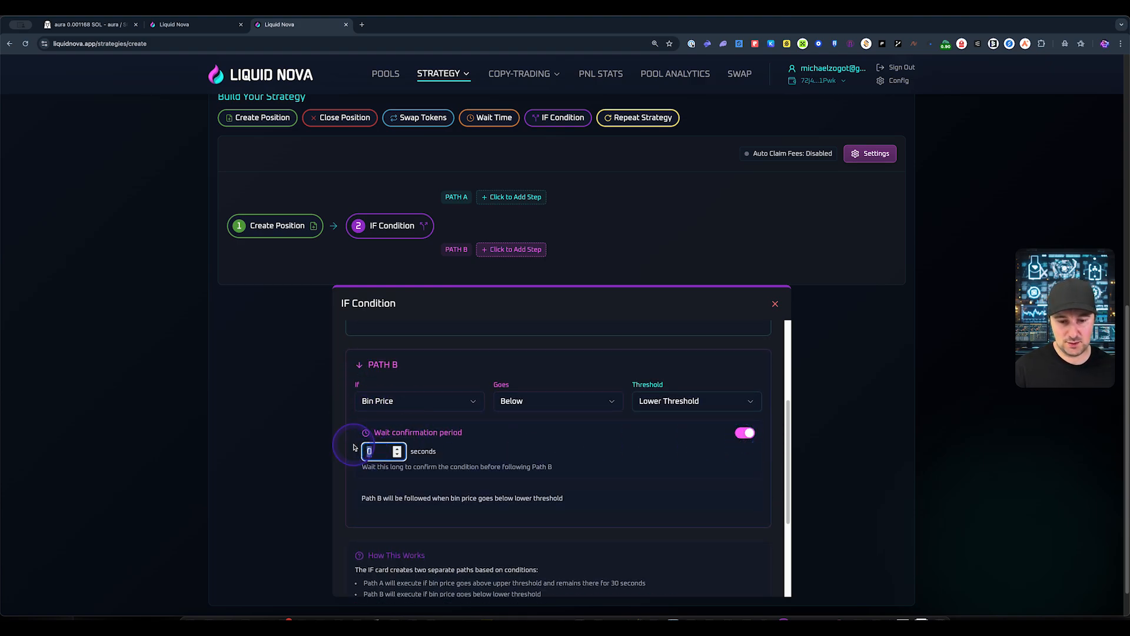
text(30)
click(318, 463)
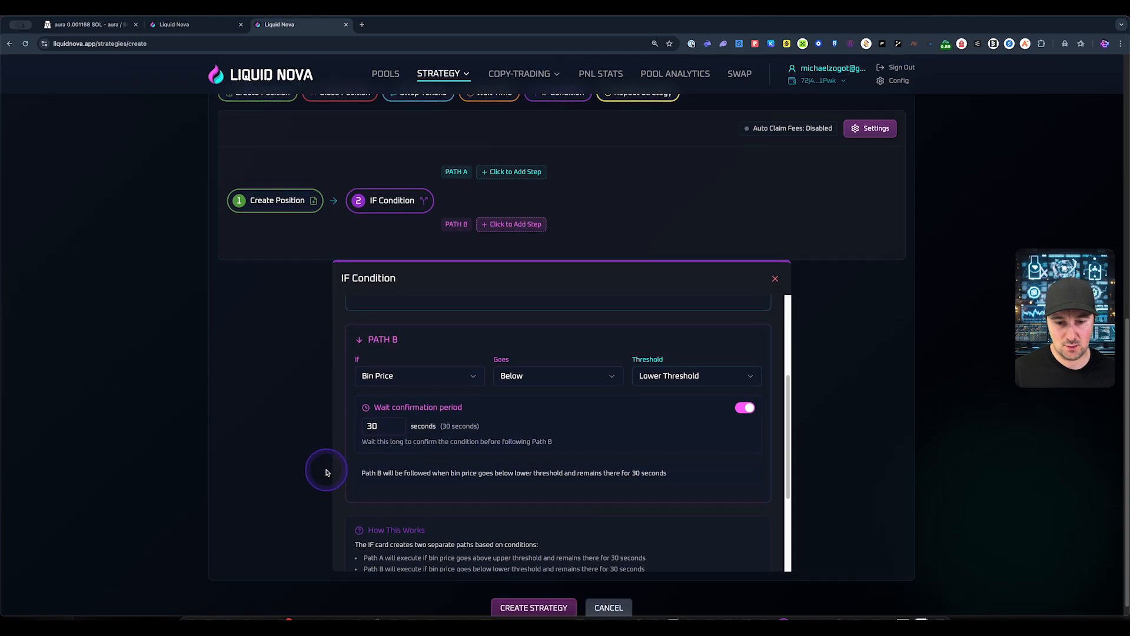
Add a Close Position step to Path A of the IF Condition.
scroll(327, 472, down, 1)
scroll(326, 472, up, 3)
scroll(482, 517, up, 3)
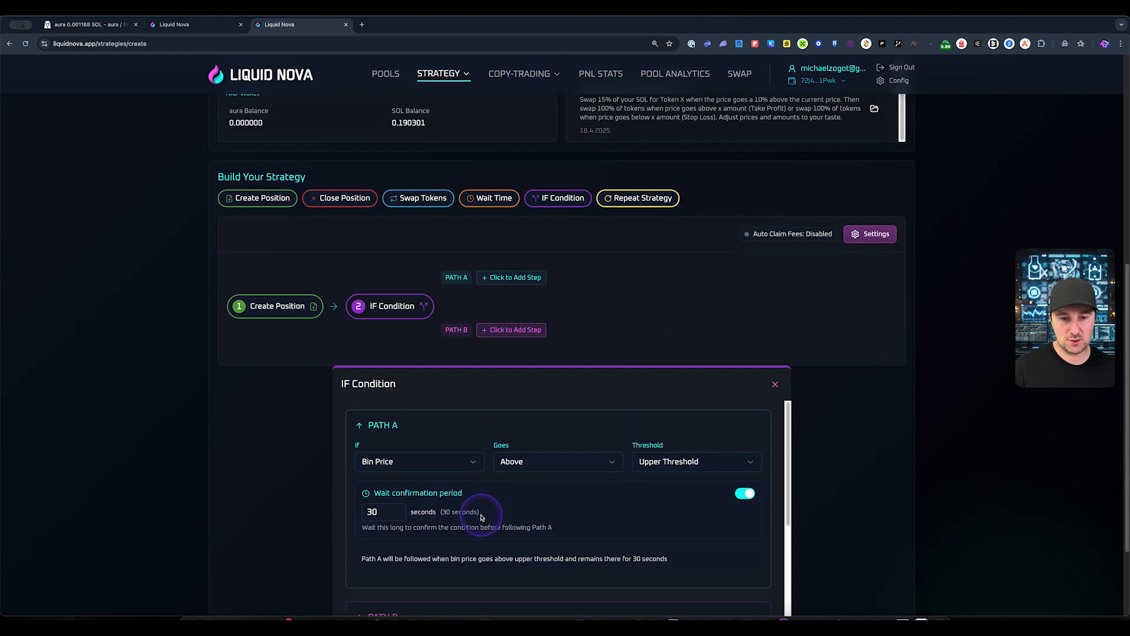
click(497, 279)
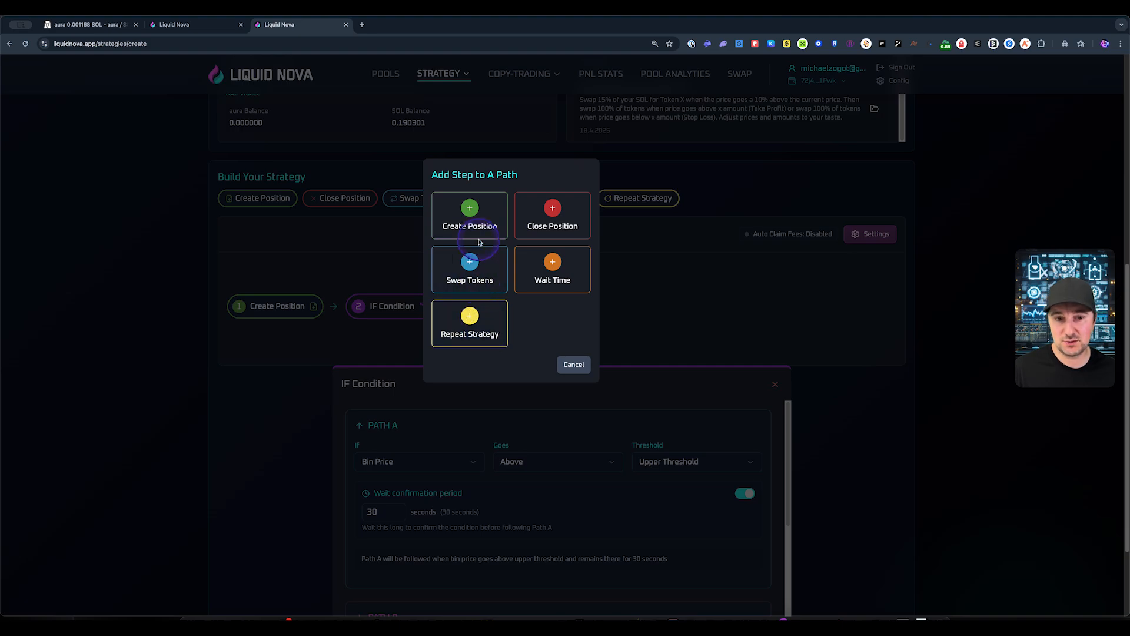
right_click(550, 229)
click(550, 229)
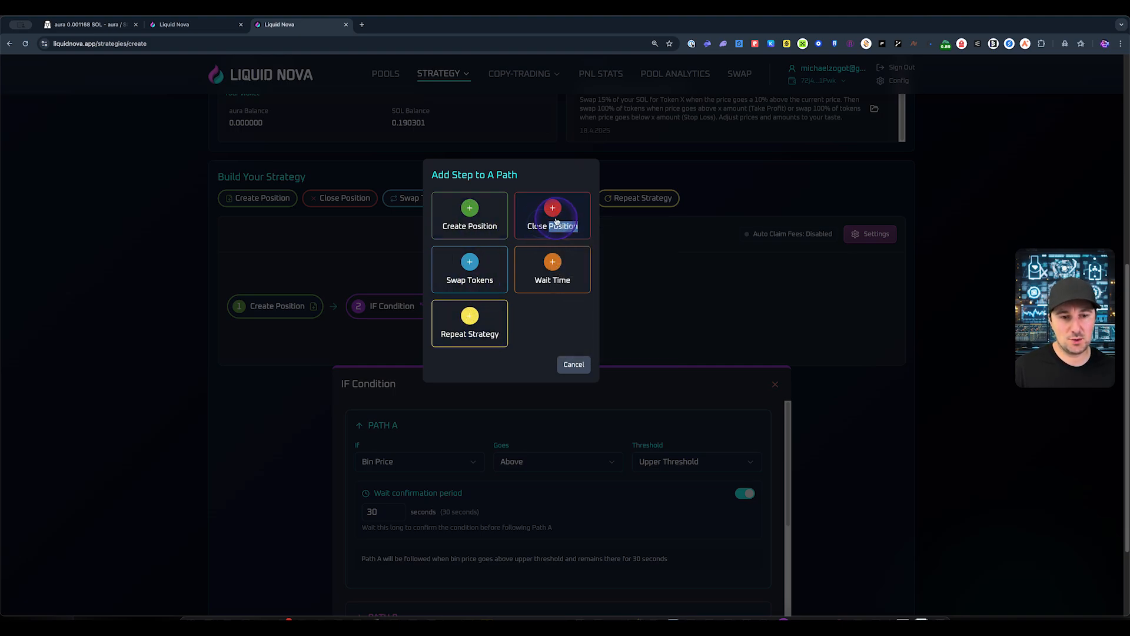
click(550, 229)
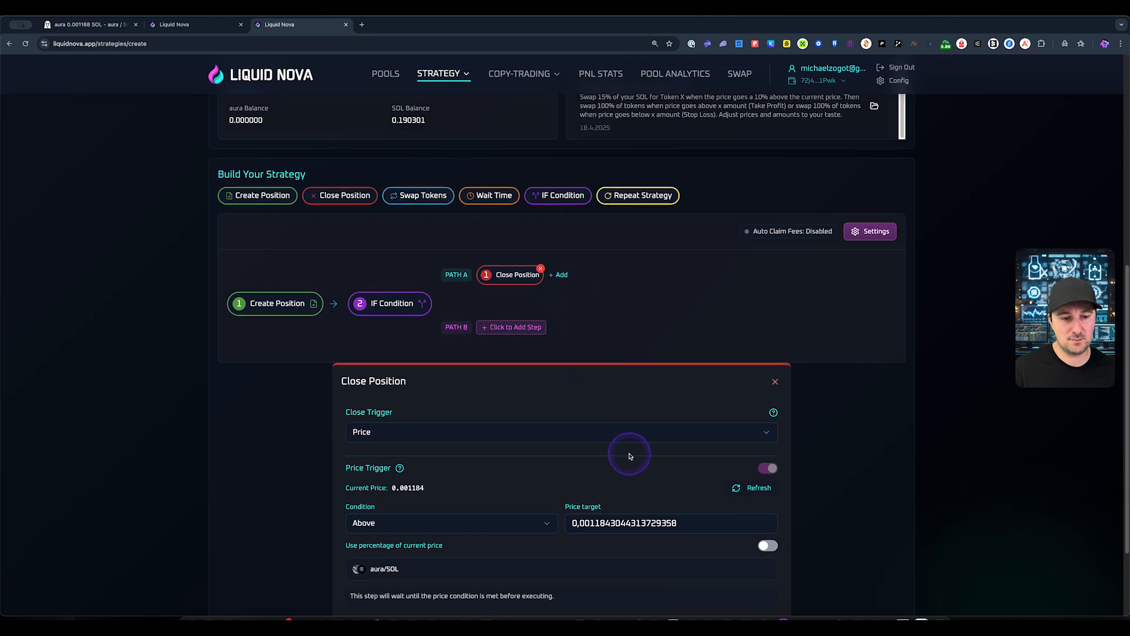
scroll(629, 454, down, 3)
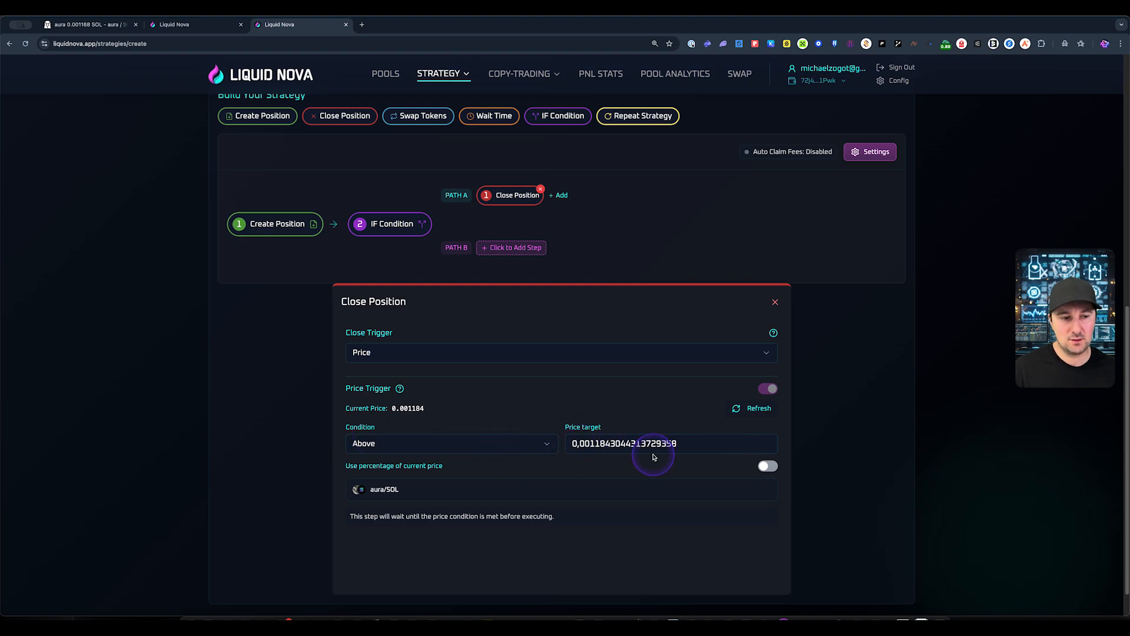
scroll(645, 447, up, 1)
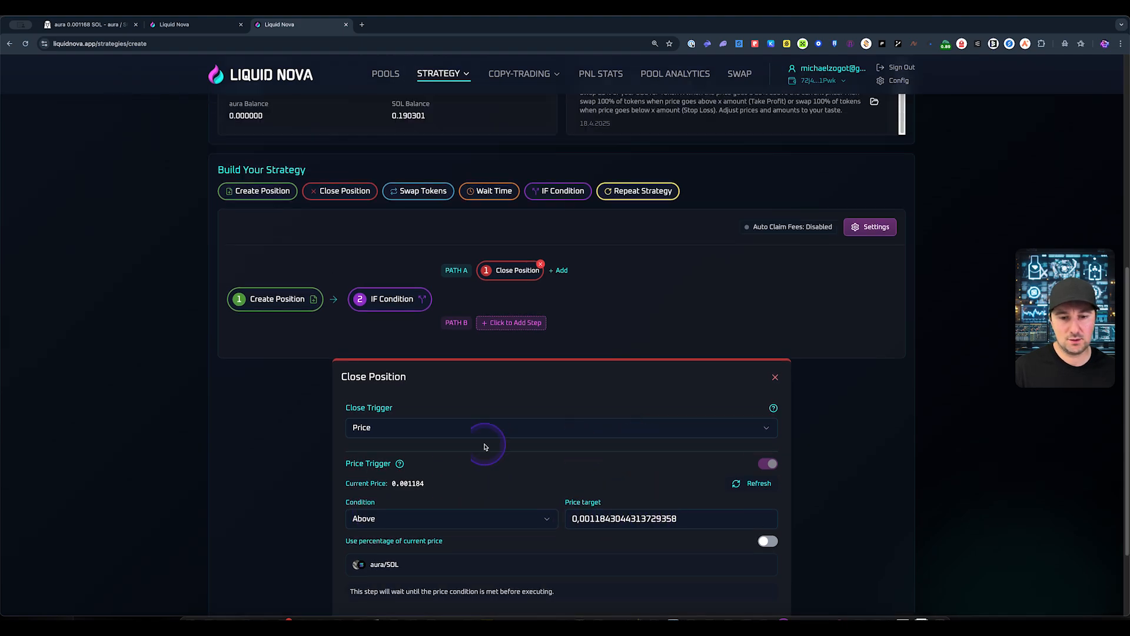
Set Path A's Close Position trigger to None (Immediate) and add a Close Position step with the same trigger to Path B.
click(442, 431)
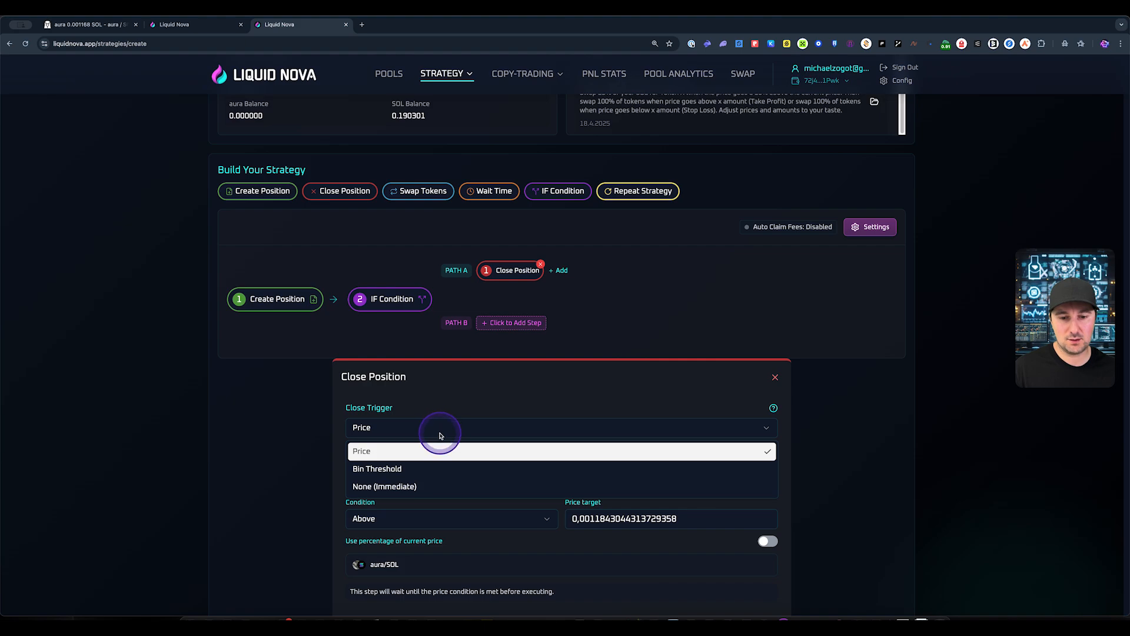
click(443, 486)
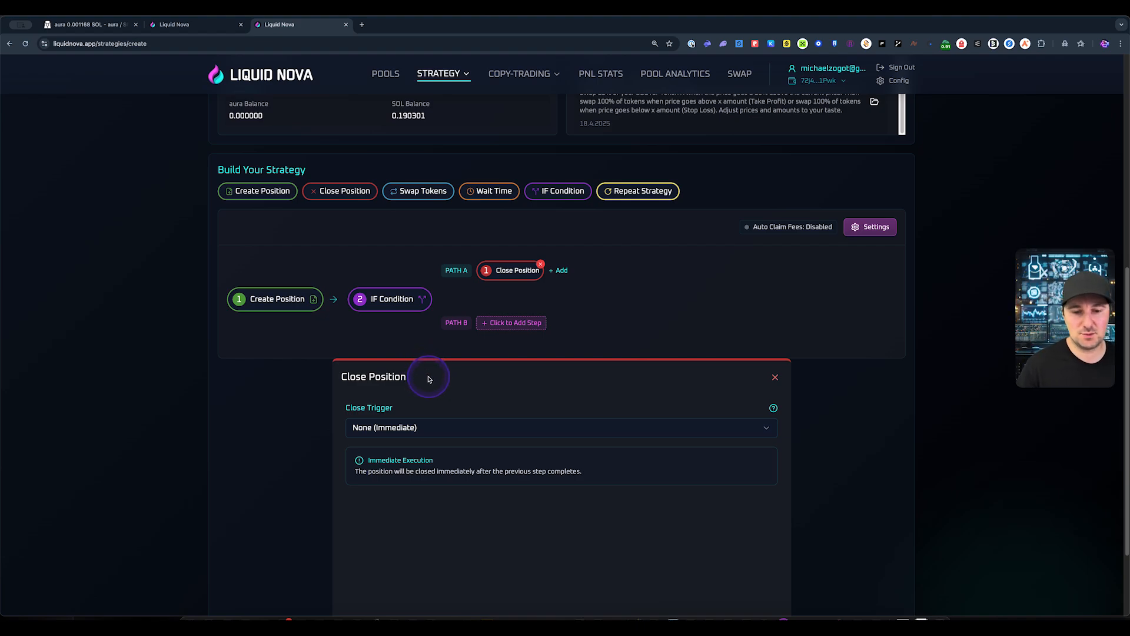
click(504, 323)
click(480, 268)
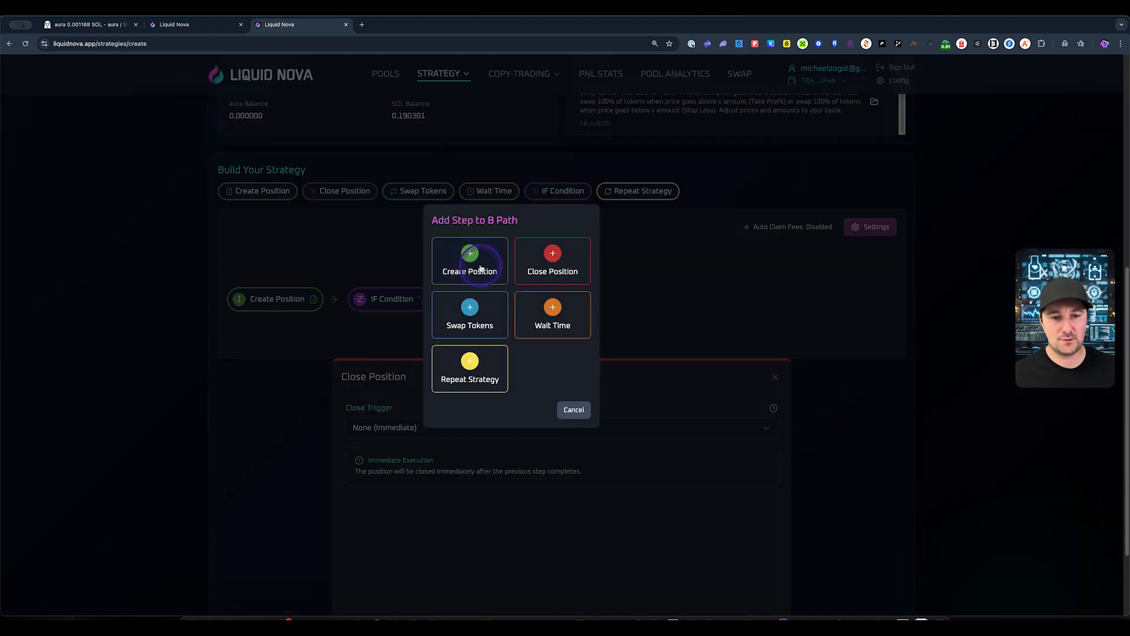
click(547, 263)
click(441, 429)
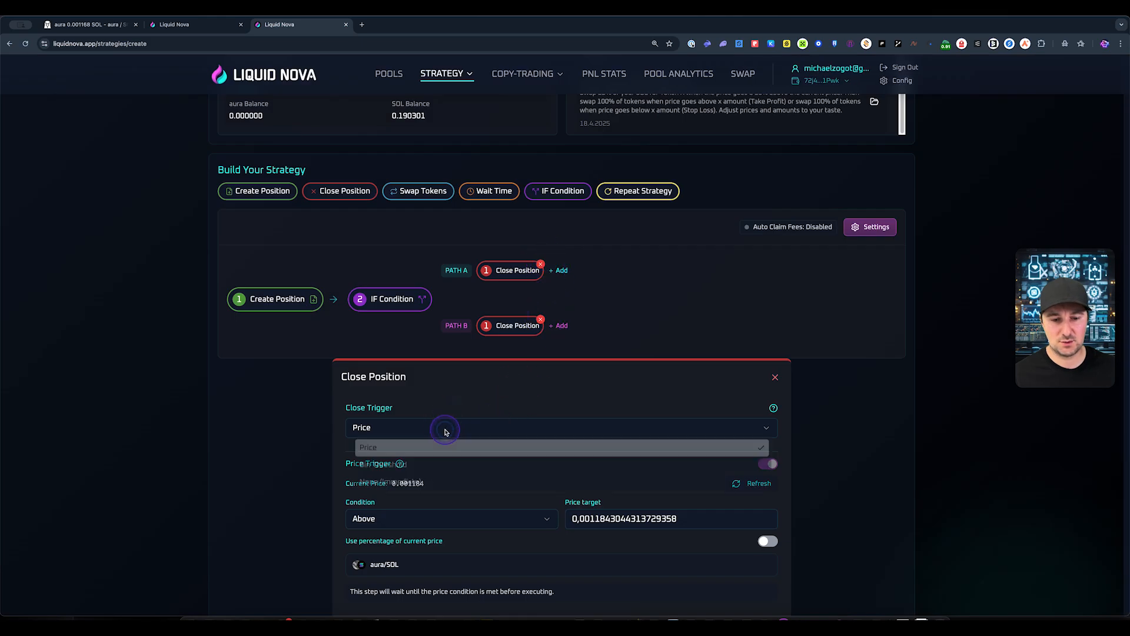
click(434, 485)
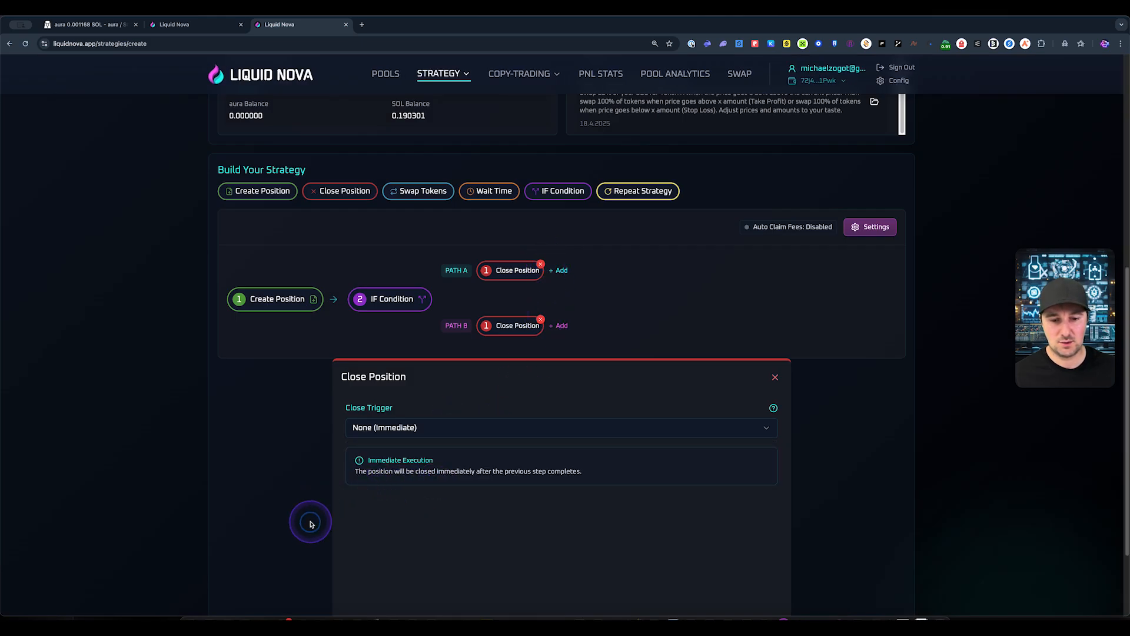
Add a Swap Tokens step after Close Position in Path B and set its swap slippage to 3%.
scroll(316, 518, down, 2)
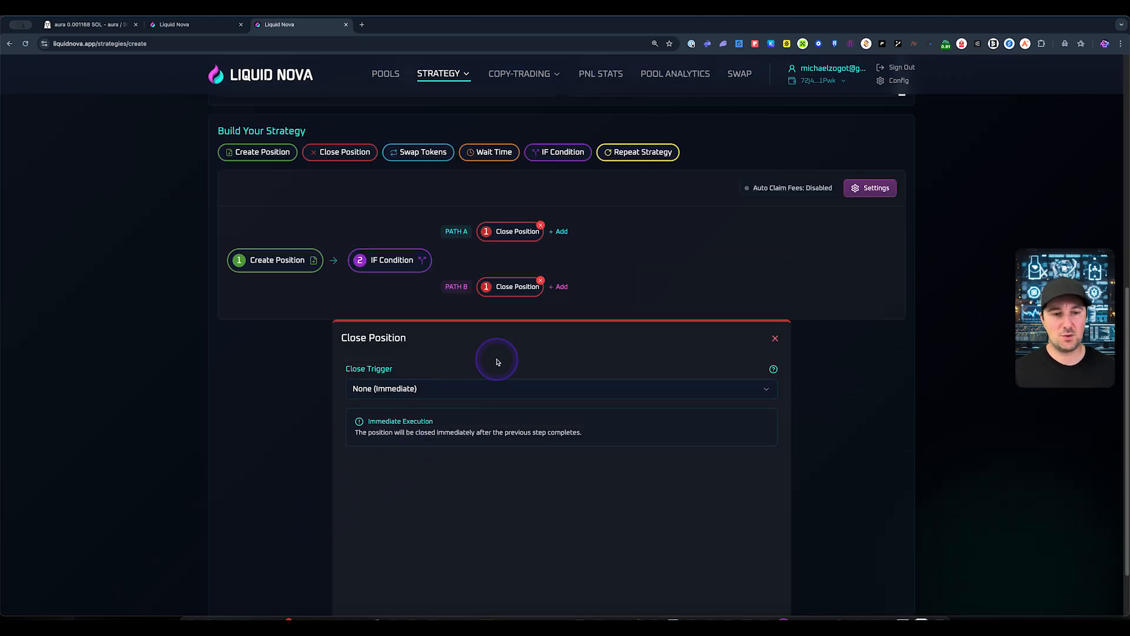
click(561, 287)
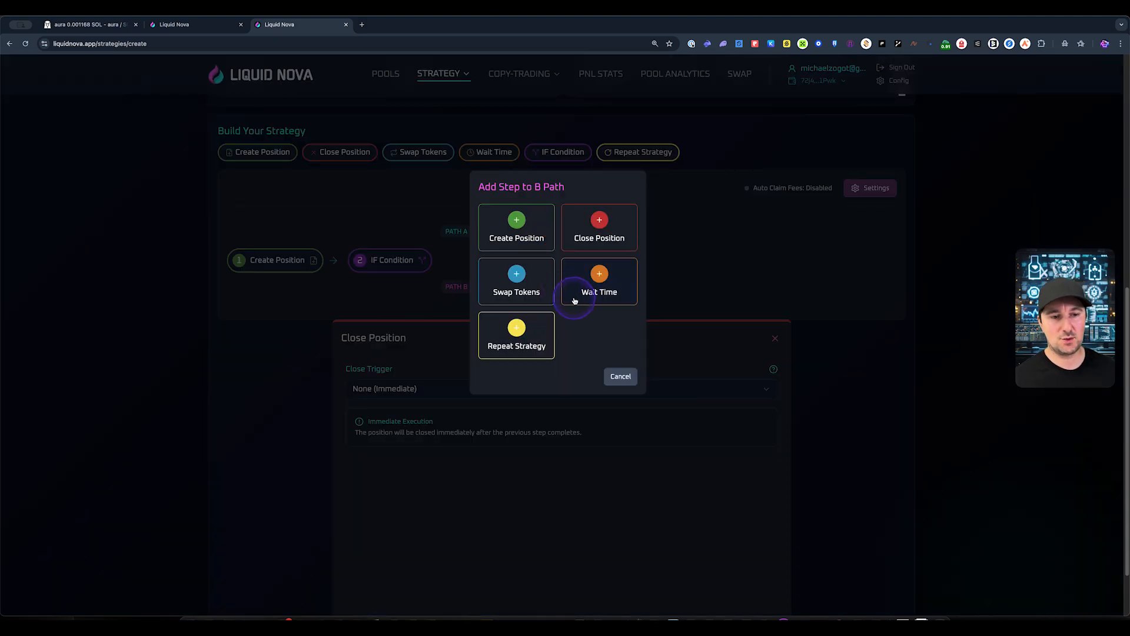
click(527, 282)
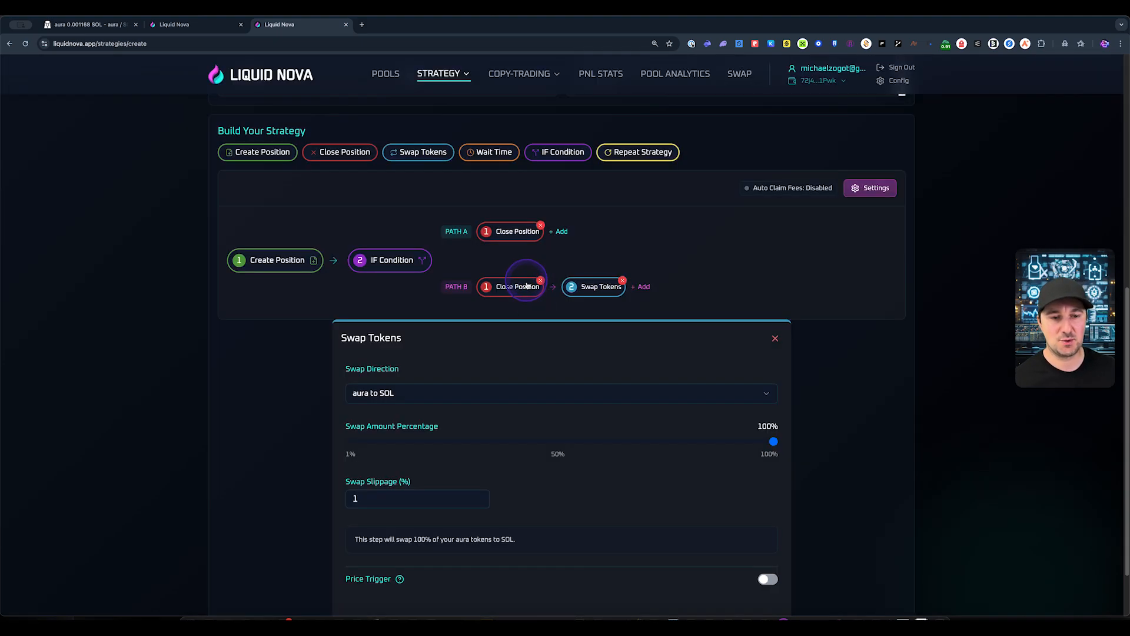
scroll(555, 459, down, 2)
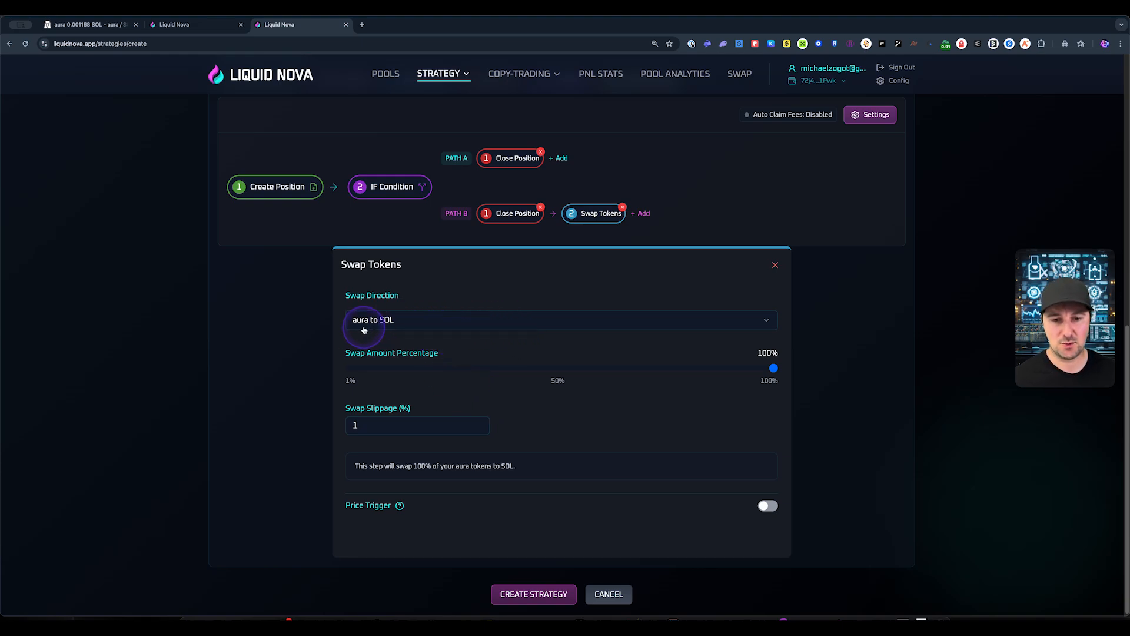
mouse_move(360, 315)
mouse_down()
mouse_move(357, 331)
mouse_move(367, 313)
mouse_move(357, 311)
mouse_up()
drag(365, 424, 347, 426)
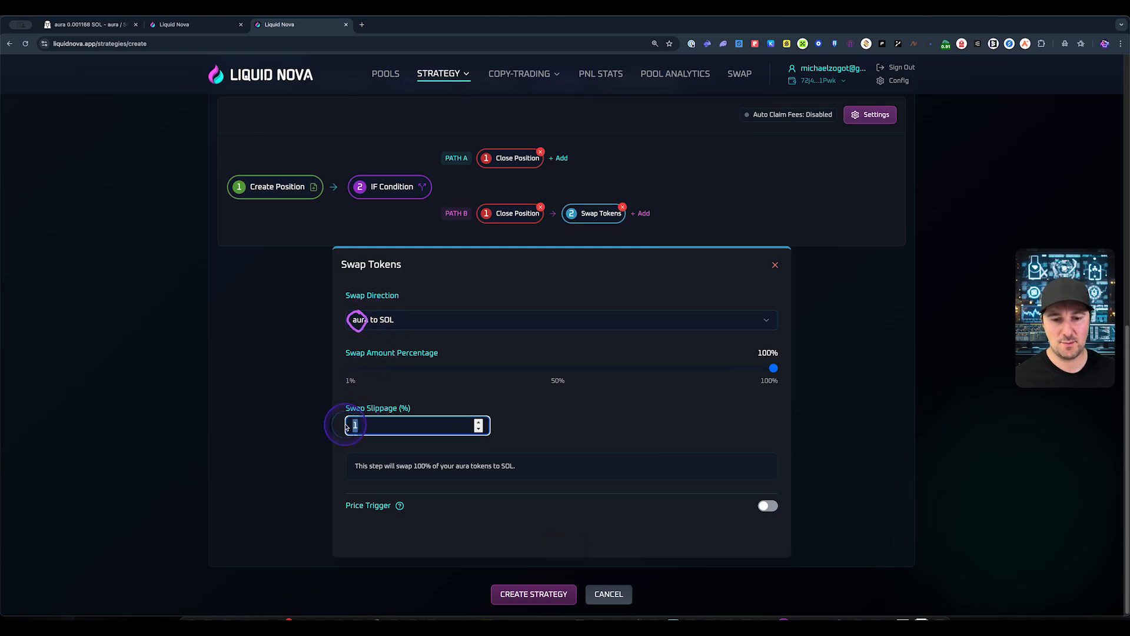
text(3)
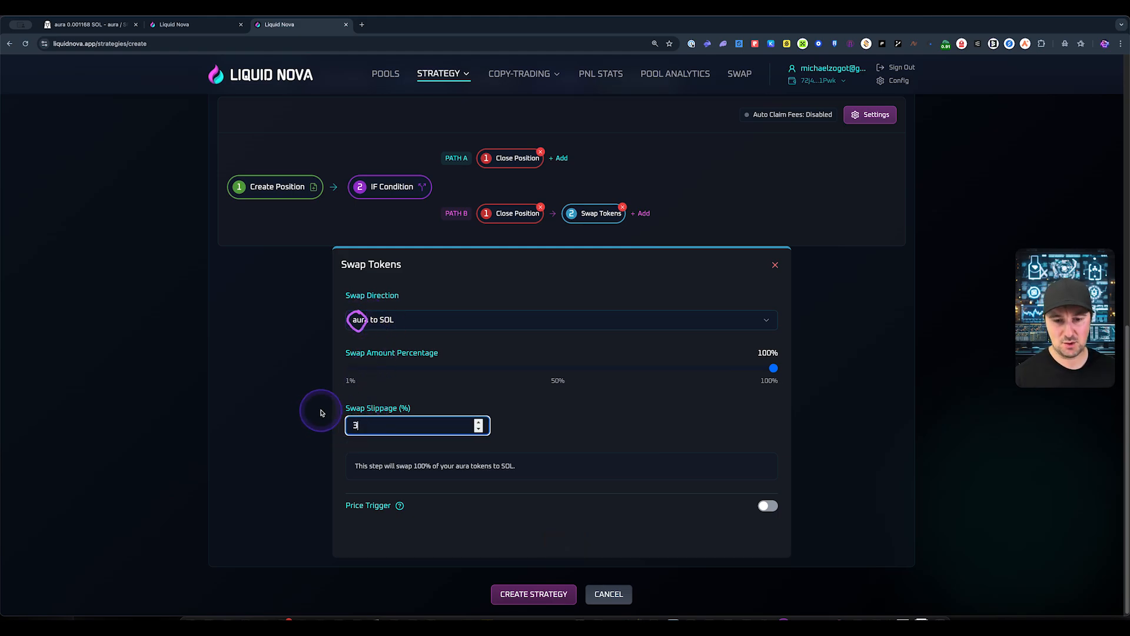
mouse_move(353, 398)
mouse_down()
mouse_move(391, 453)
mouse_move(360, 399)
mouse_move(344, 399)
mouse_up()
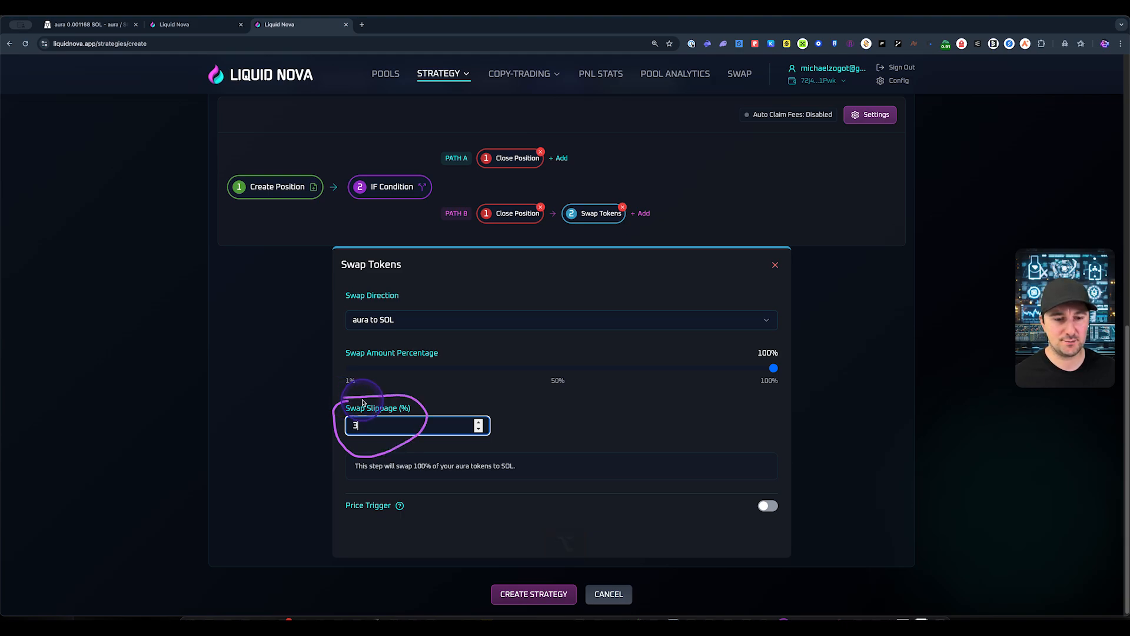
mouse_move(786, 339)
mouse_down()
mouse_move(758, 362)
mouse_move(826, 379)
mouse_move(777, 339)
mouse_up()
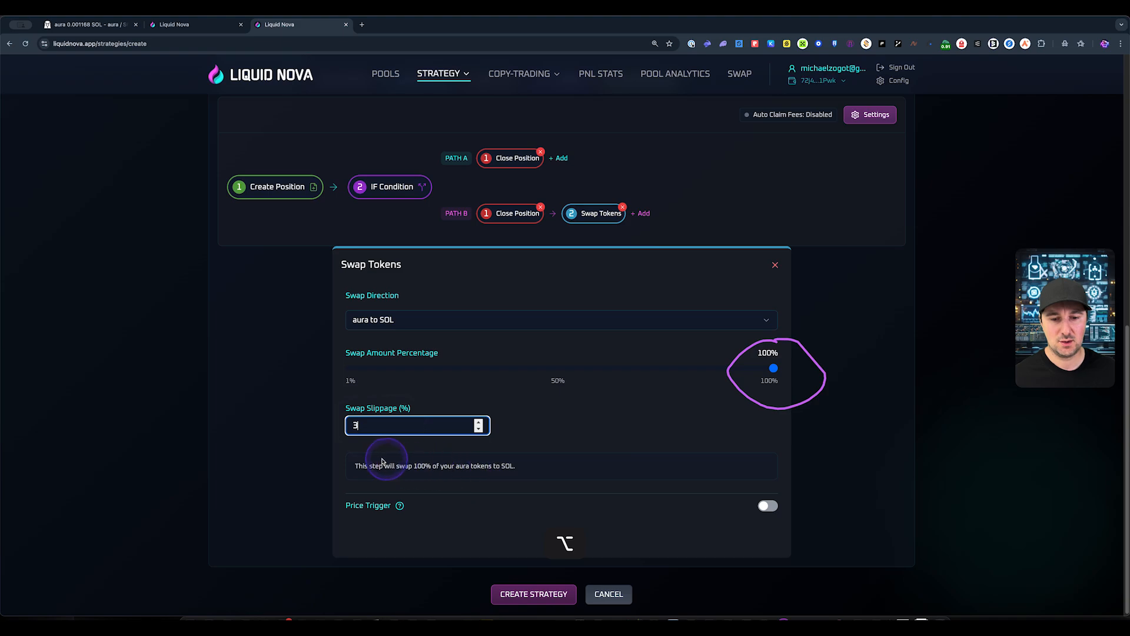
Add a Swap Tokens step after Close Position in Path A of the IF Condition.
scroll(415, 421, up, 2)
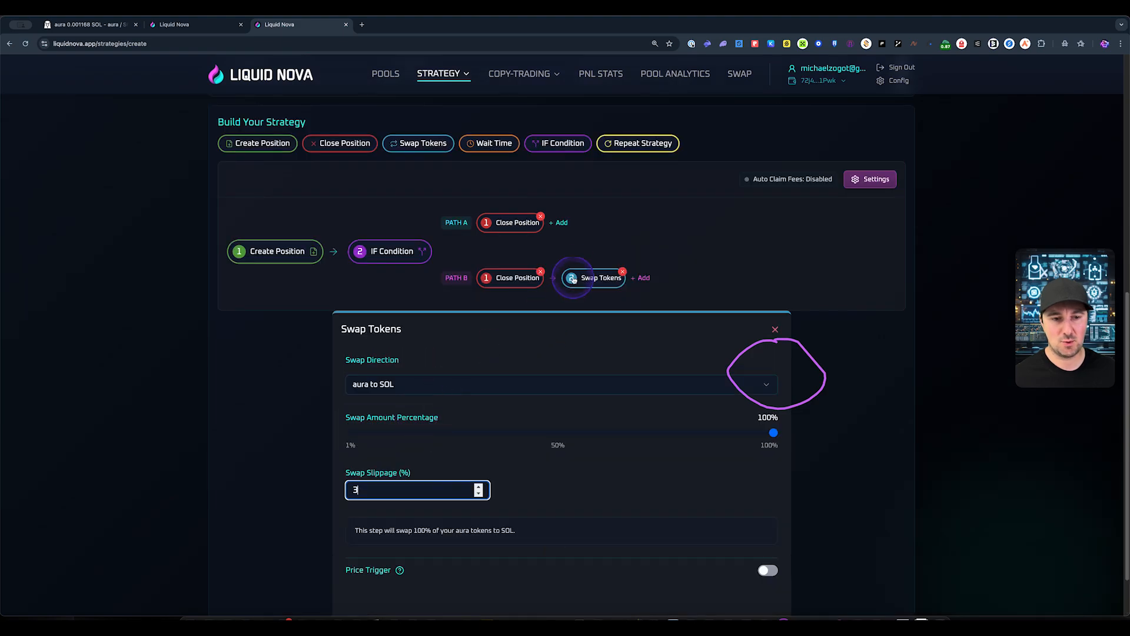
click(565, 226)
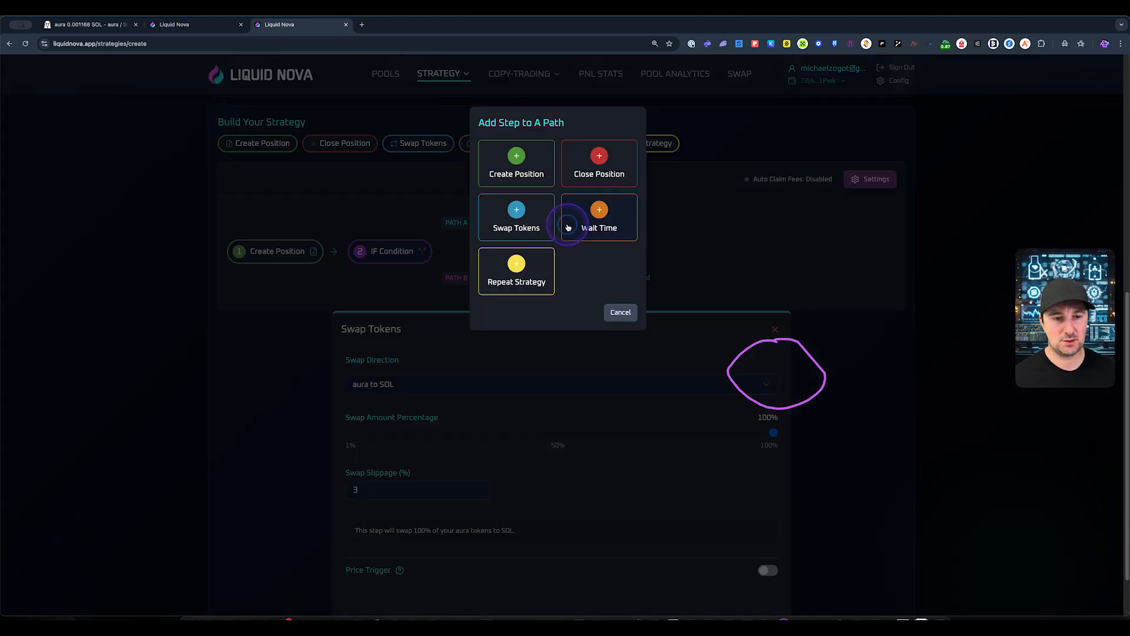
click(512, 229)
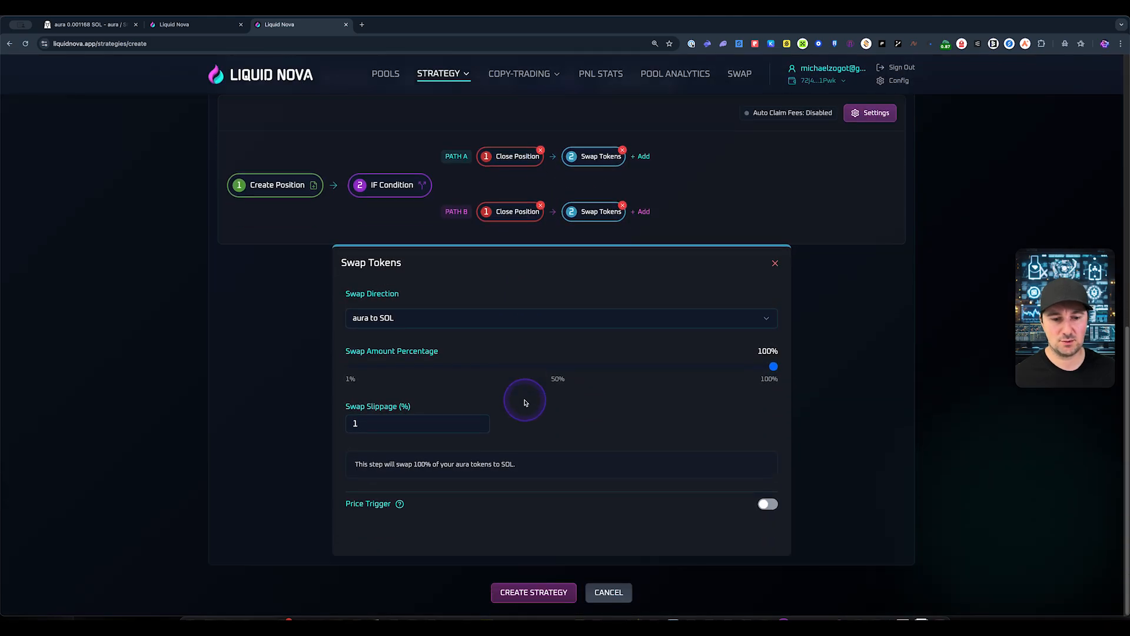
Review the strategy flow from Create Position through the IF Condition to the Close Position and Swap Tokens steps of both paths.
scroll(523, 396, up, 4)
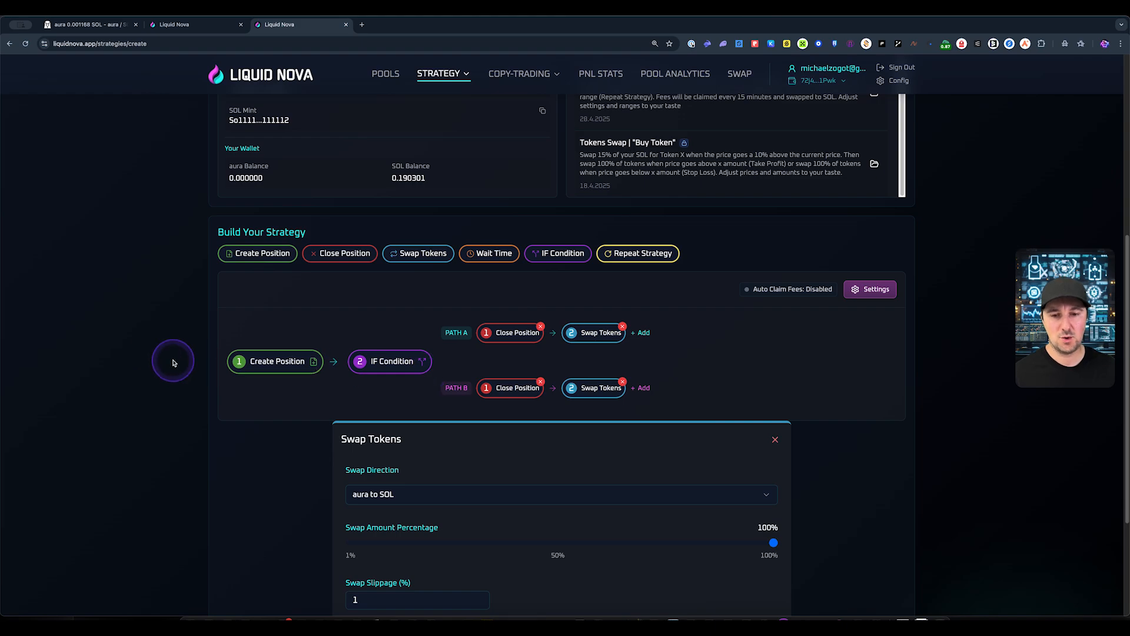
scroll(177, 366, down, 3)
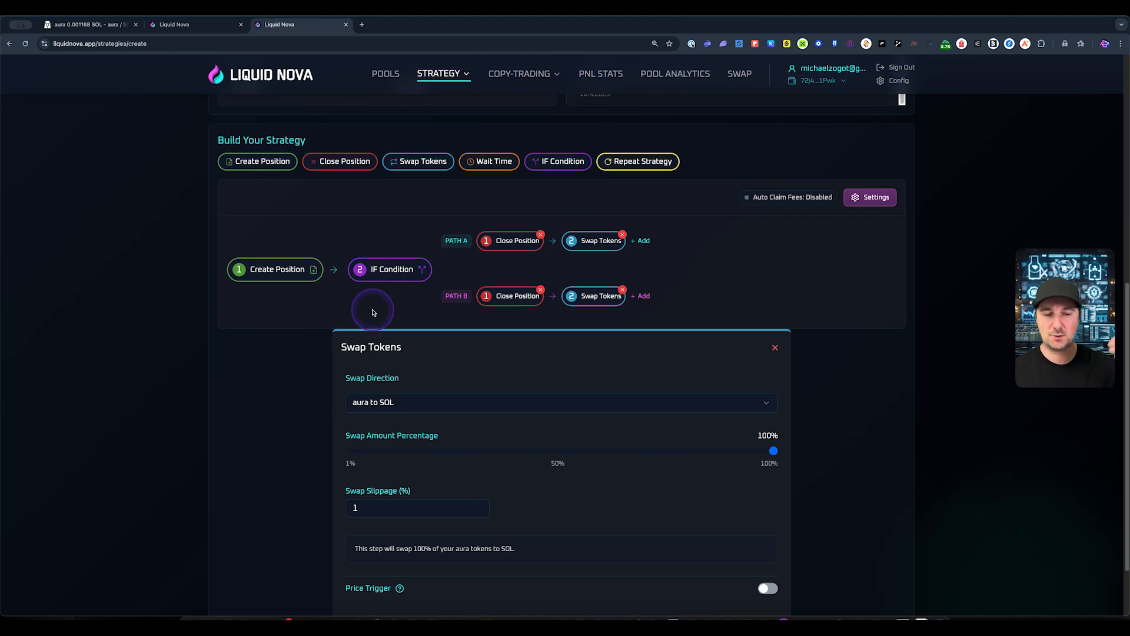
mouse_move(499, 221)
mouse_down()
mouse_move(539, 259)
mouse_move(500, 222)
mouse_up()
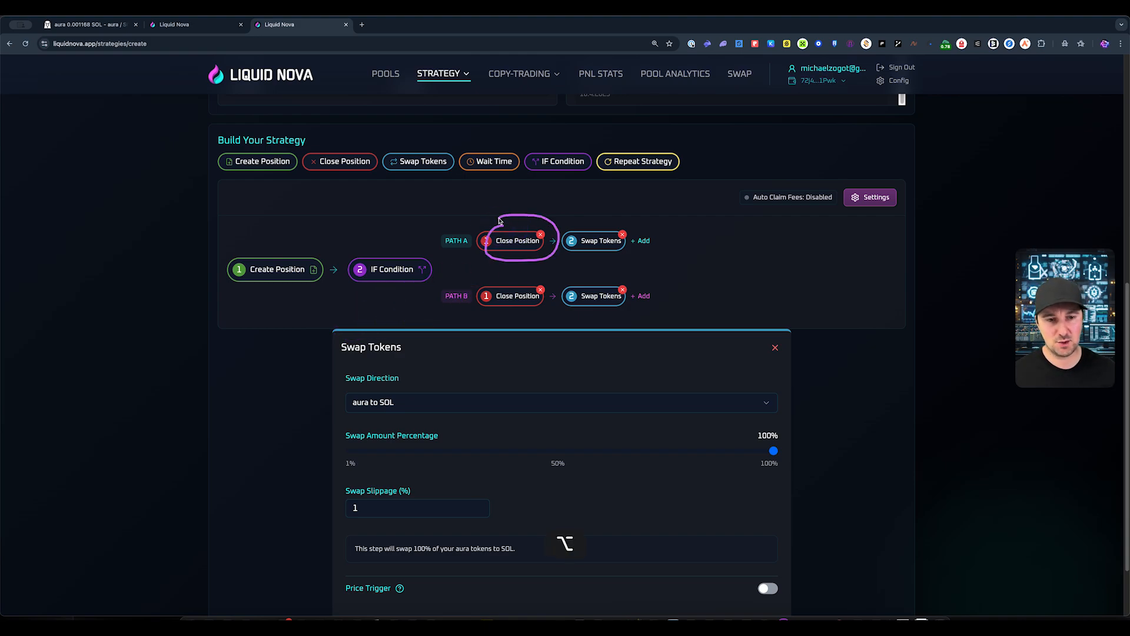
mouse_move(598, 212)
mouse_down()
mouse_move(576, 266)
mouse_move(618, 219)
mouse_move(591, 223)
mouse_up()
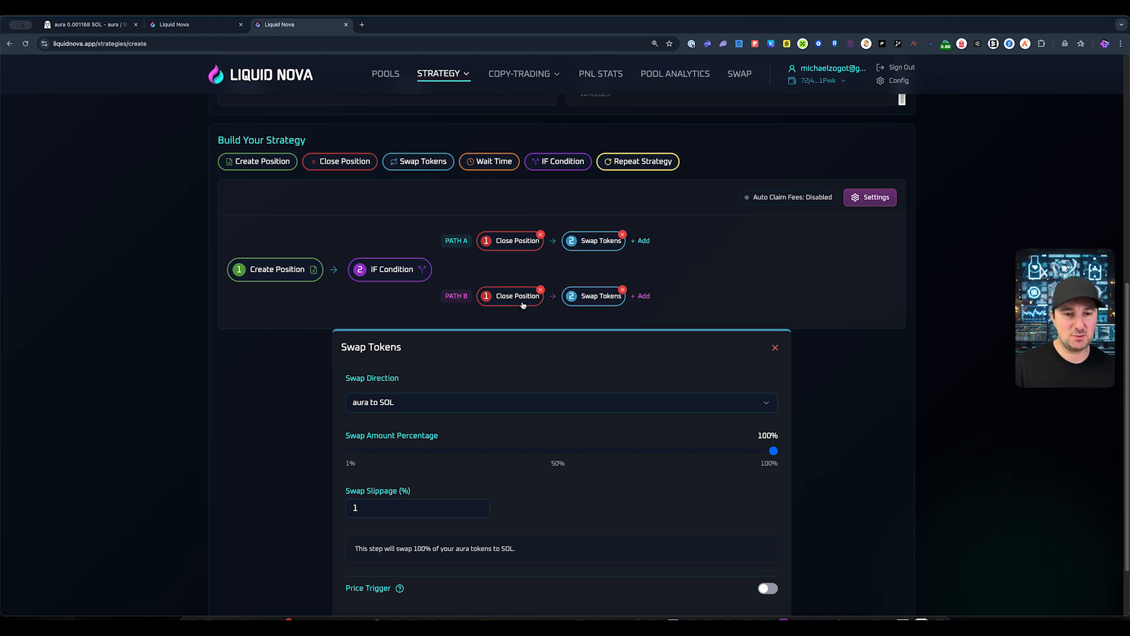
scroll(530, 324, down, 2)
scroll(557, 348, up, 4)
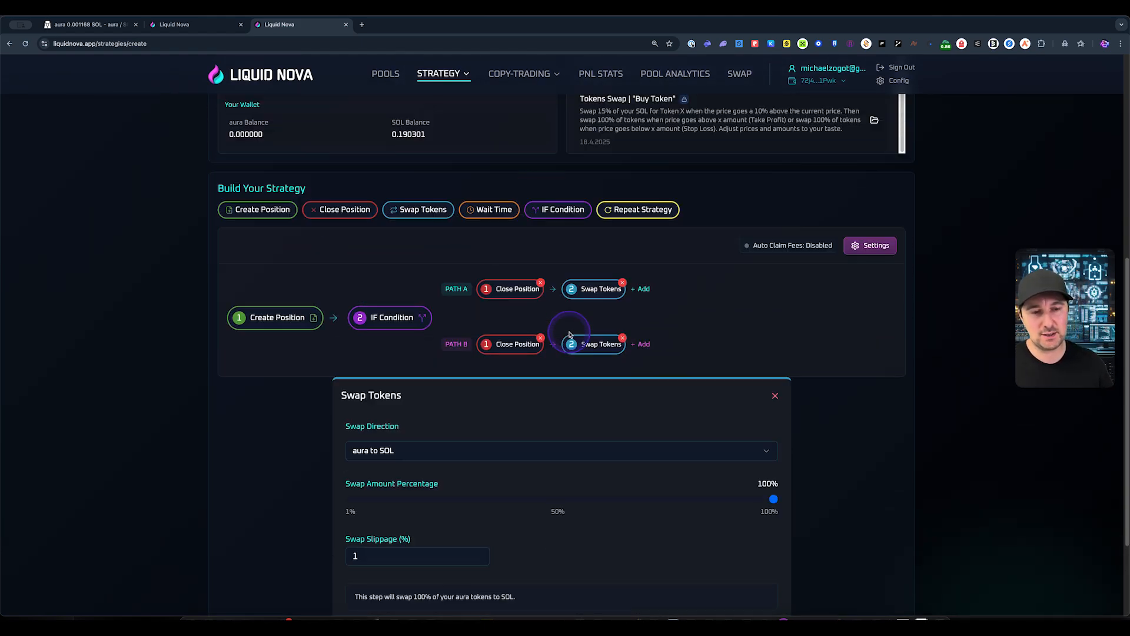
scroll(568, 335, up, 2)
scroll(567, 339, down, 3)
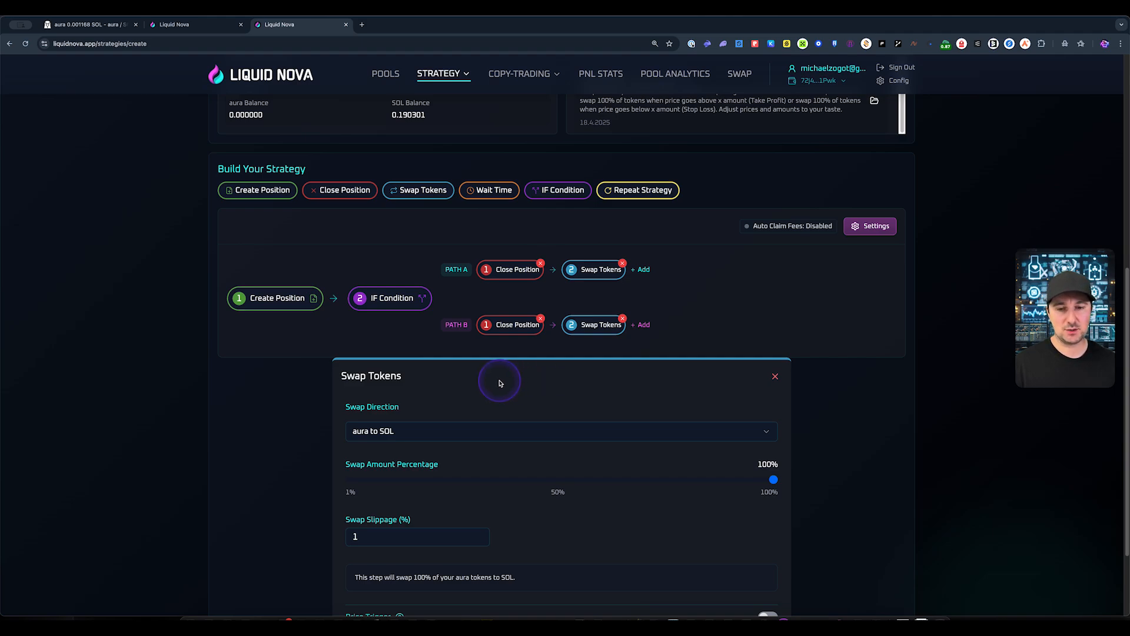
mouse_move(287, 297)
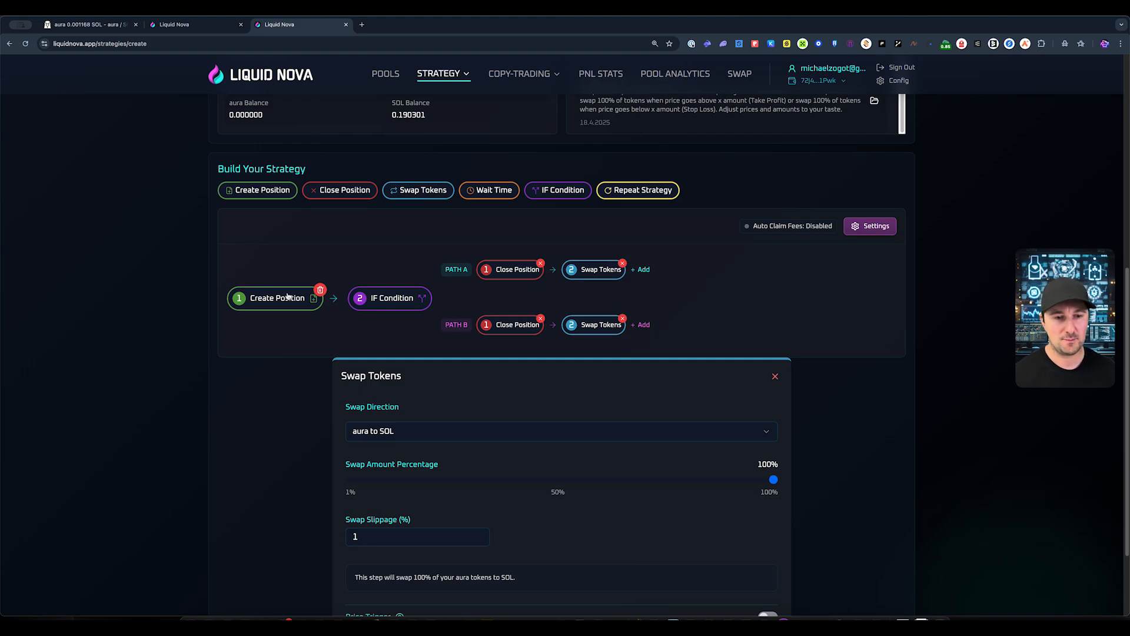
drag(288, 294, 303, 300)
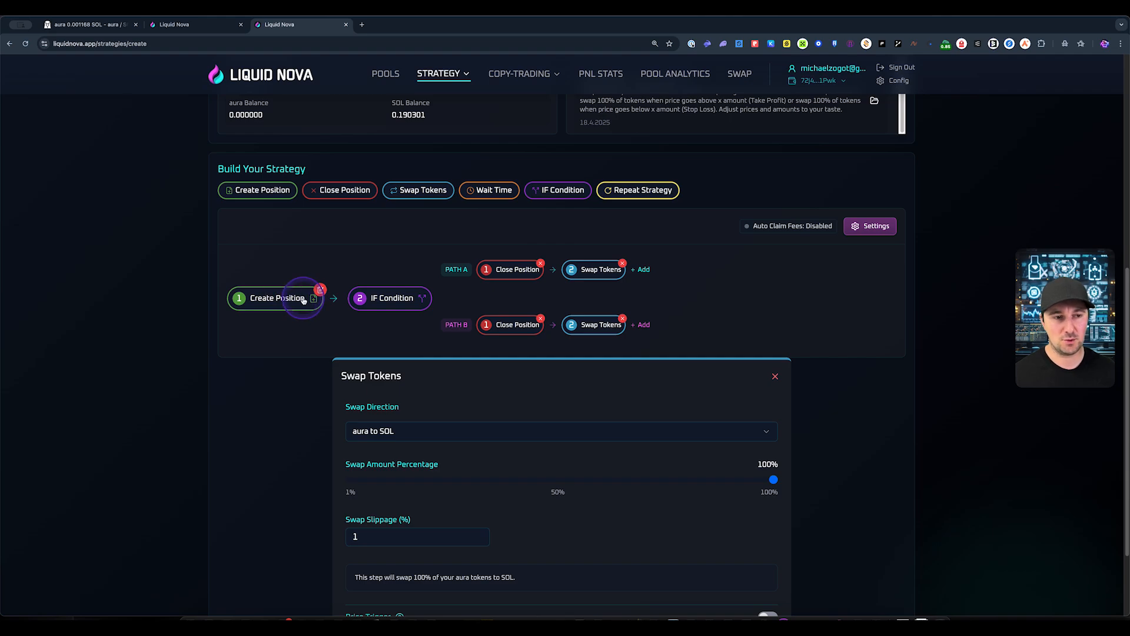